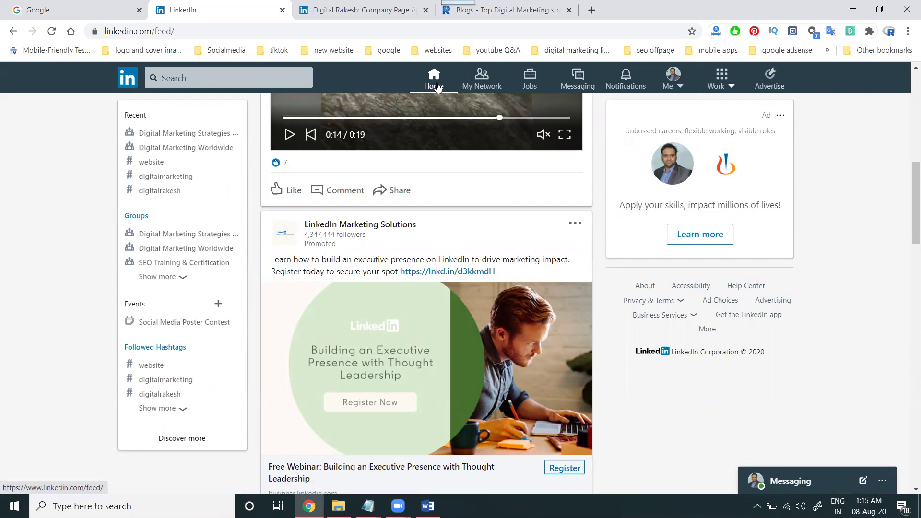
Step: Copy the link to the Digital Rakesh company page's update "3 Simple Ways To Promote Your Business On Google"
left_click(364, 10)
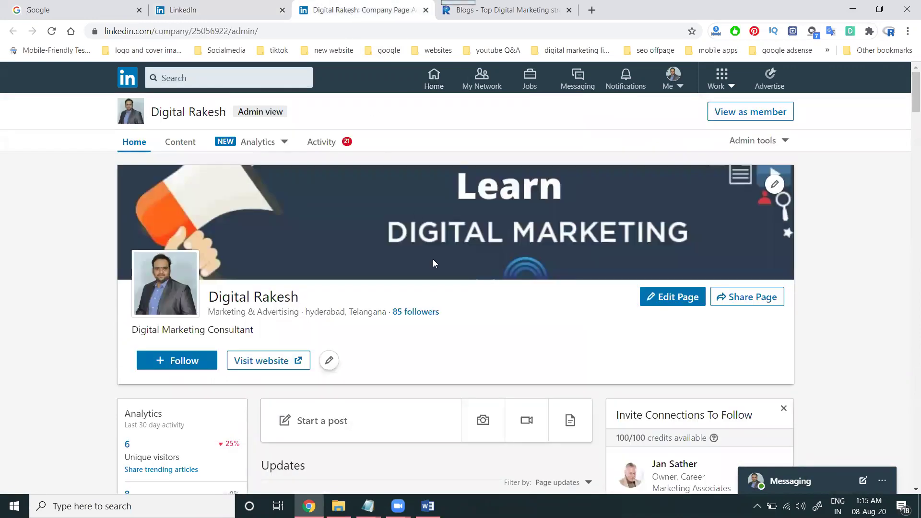
scroll(433, 263, "down", 5)
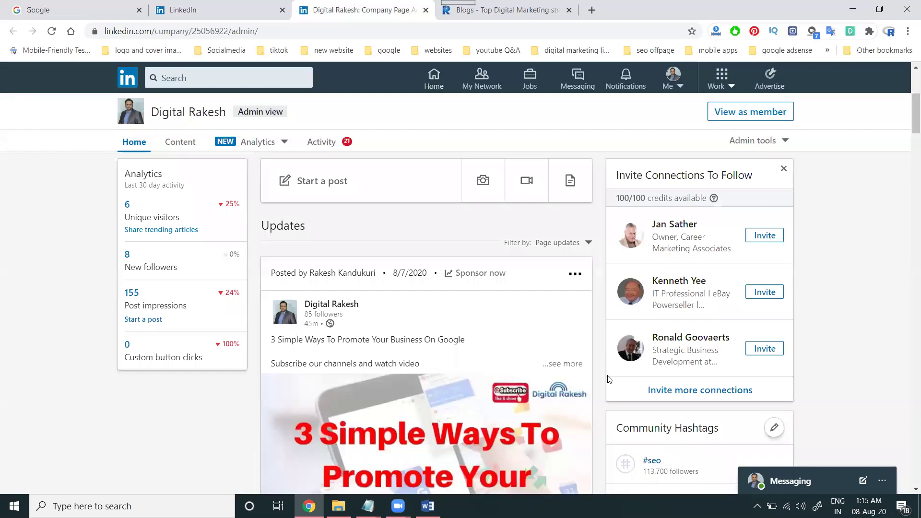
left_click(576, 276)
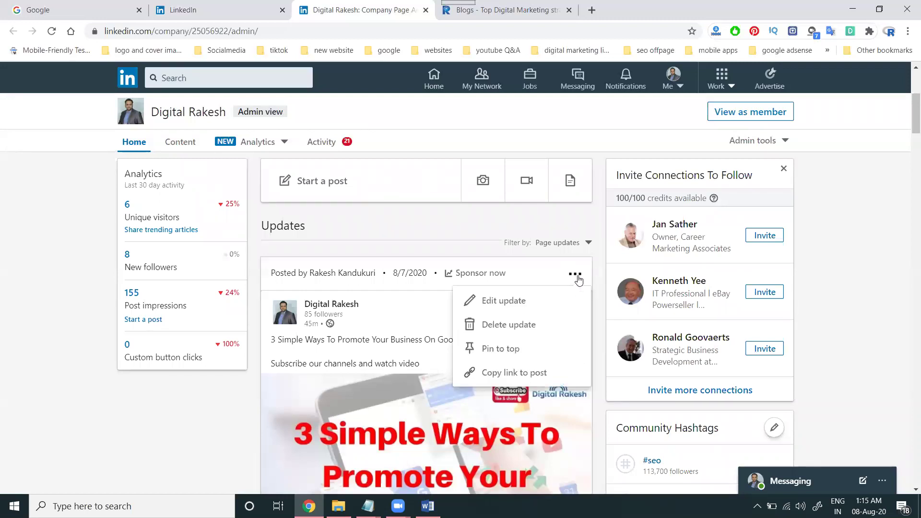
left_click(516, 374)
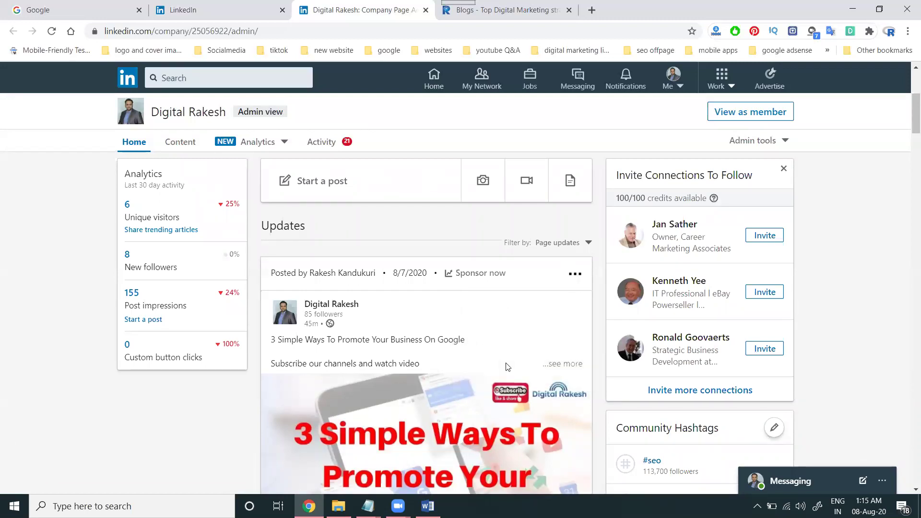
Step: Start a new personal feed post with the copied link, keeping the embedded preview but removing the URL text
left_click(219, 10)
scroll(384, 218, "up", 10)
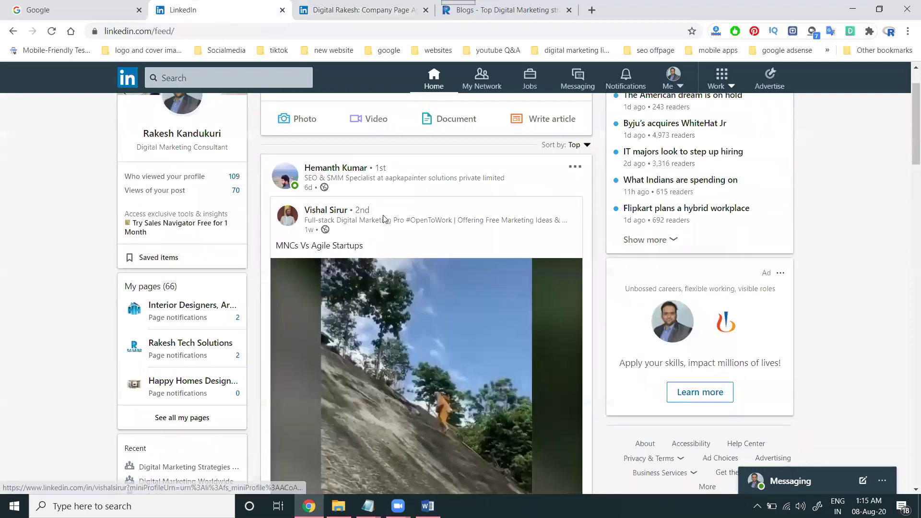
left_click(362, 139)
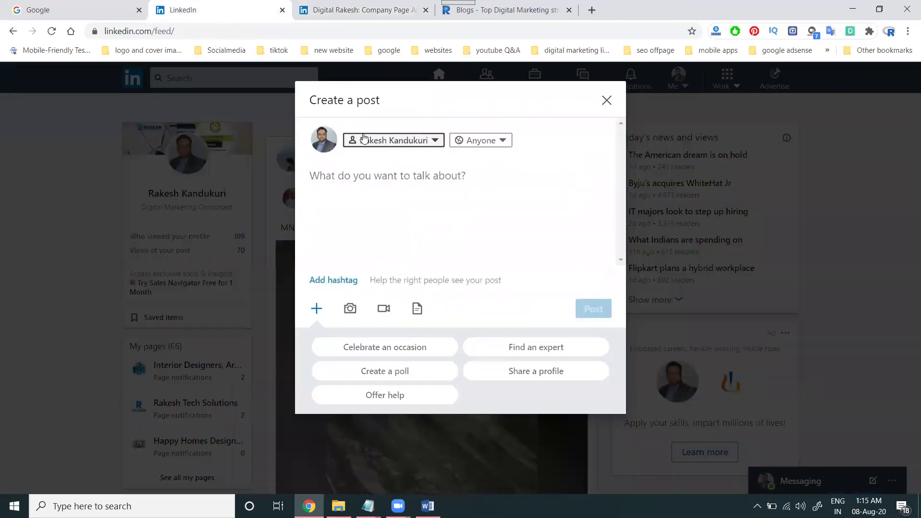
key("ctrl+v")
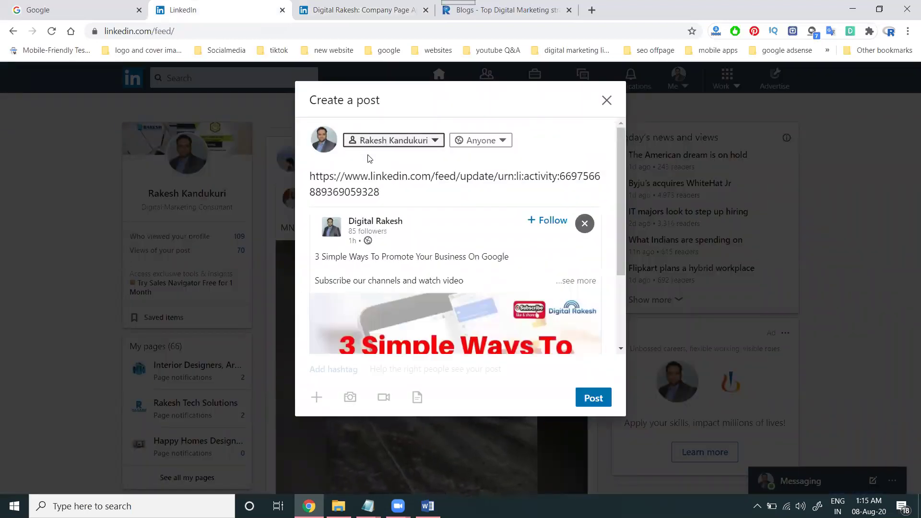
triple_click(377, 177)
key("BackSpace")
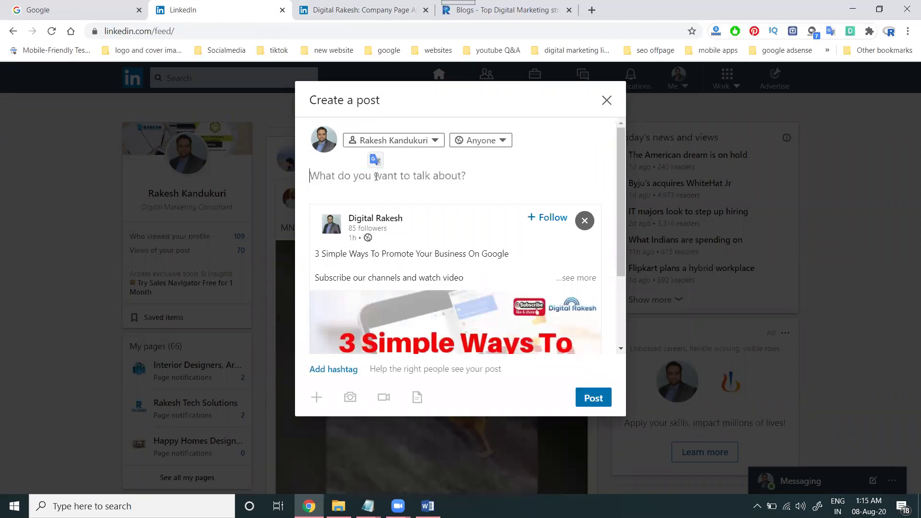
Step: Copy the company page update's full caption with its links and hashtags into the new post and publish it
key("ctrl+Tab")
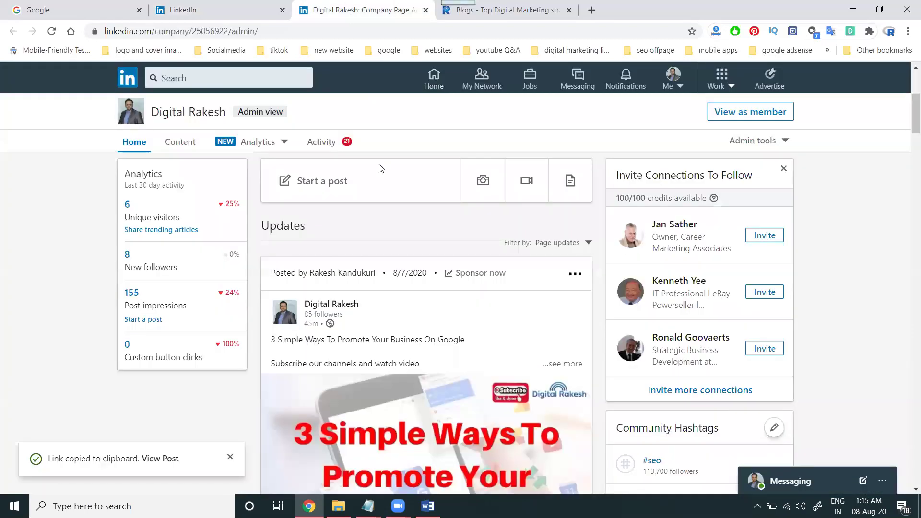
left_click(558, 364)
scroll(454, 431, "down", 1)
left_click_drag(414, 437, 270, 239)
key("ctrl+c")
key("ctrl+shift+Tab")
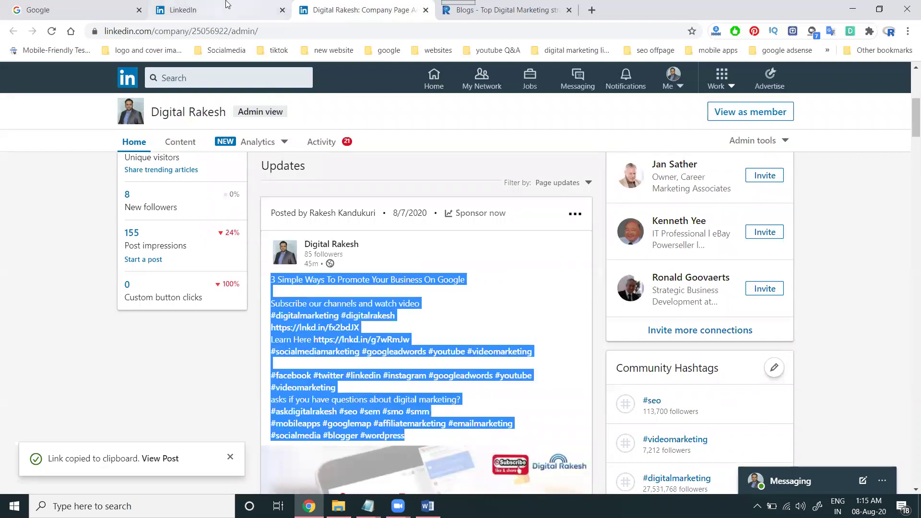
key("ctrl+v")
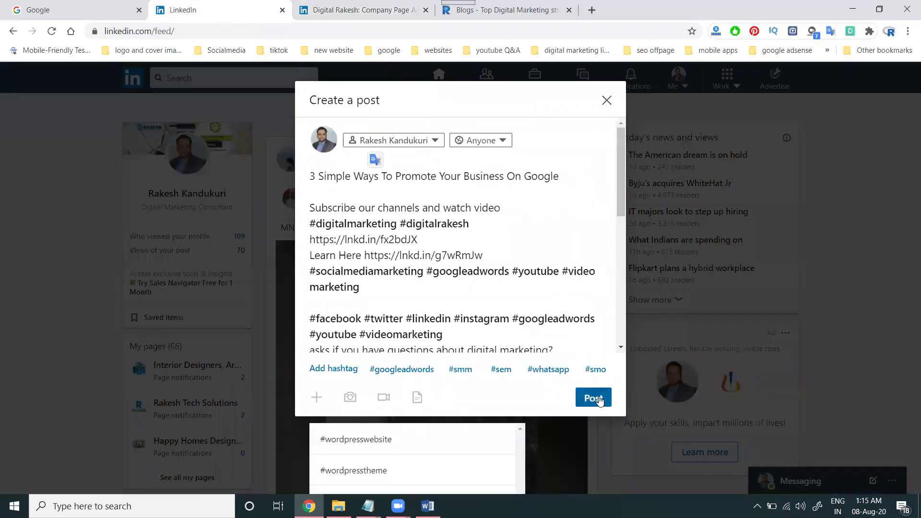
left_click(593, 398)
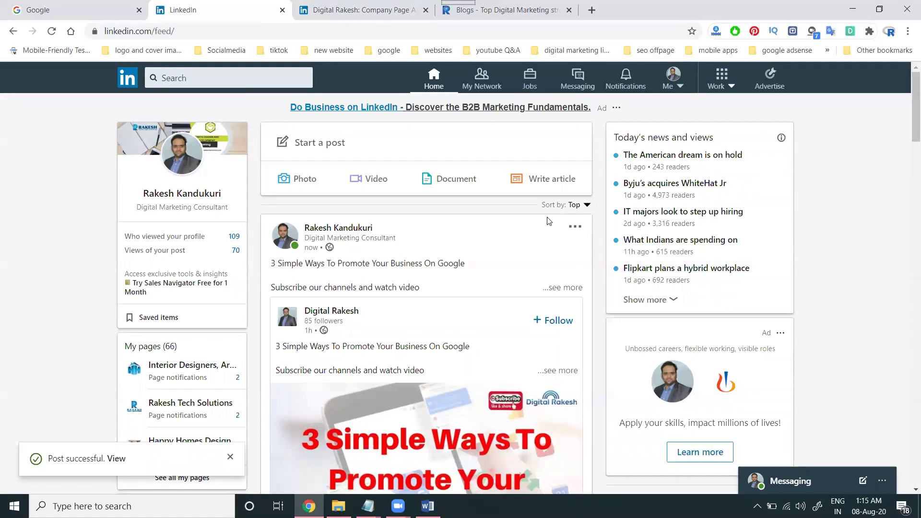
Step: Open the advertising Campaign Manager and start a new ad account named "dr 2020 rts"
left_click(731, 86)
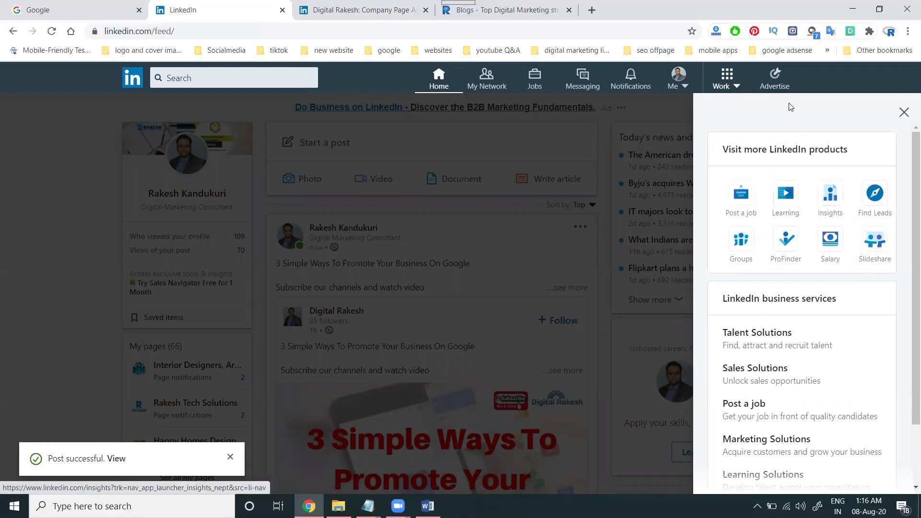
left_click(782, 83)
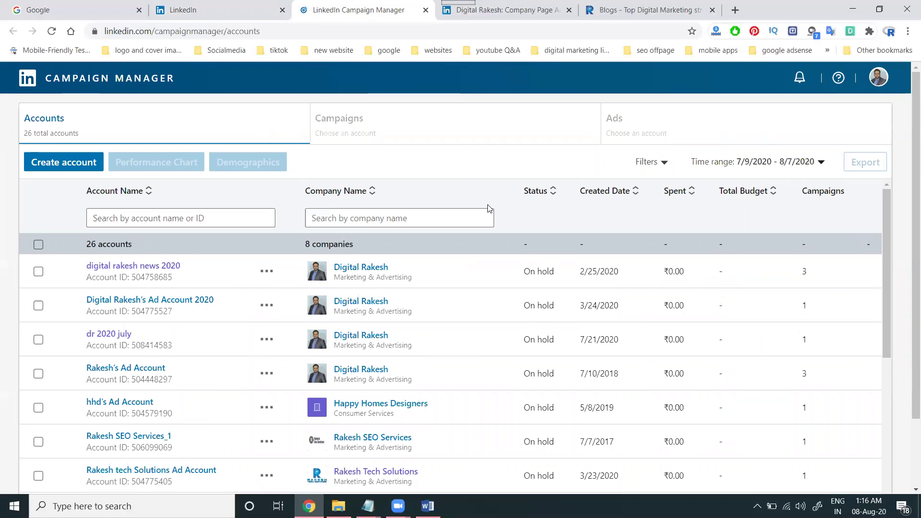
left_click(46, 166)
triple_click(323, 154)
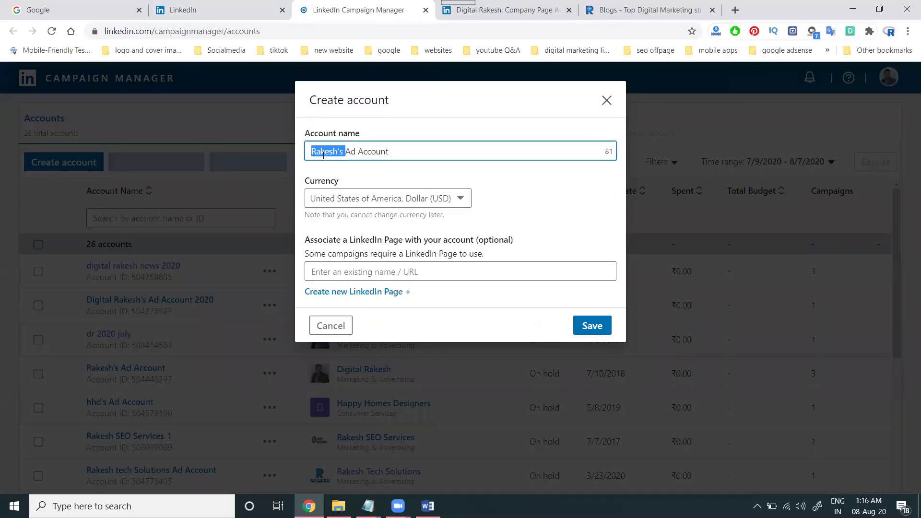
type("dr")
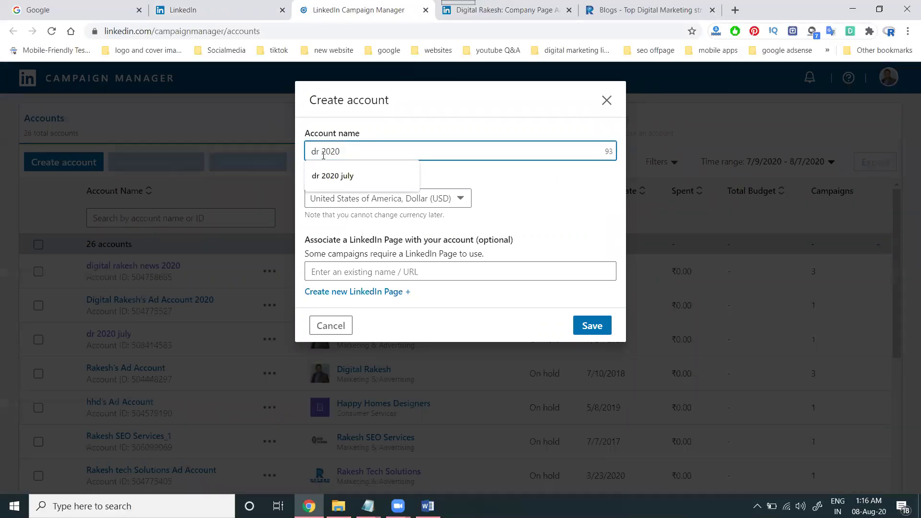
type(" 2020 rt")
Step: Set the account currency to India, Rupee (INR), associate the Digital Rakesh company page and save the account
left_click(384, 195)
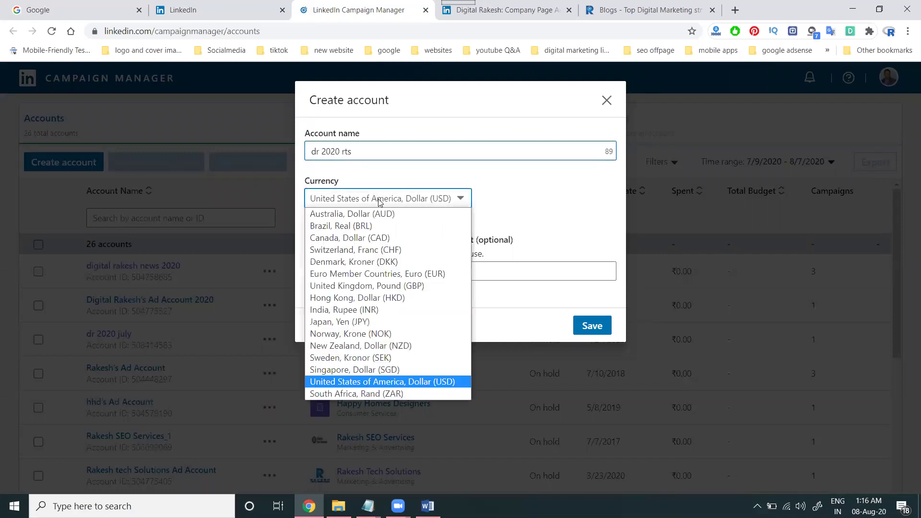
left_click(361, 311)
left_click(358, 273)
type("digital rakesh")
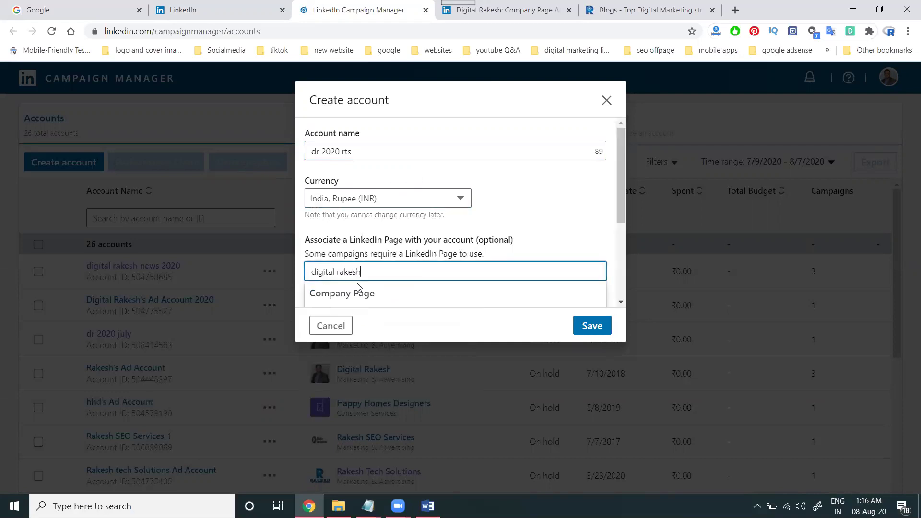
scroll(358, 287, "down", 3)
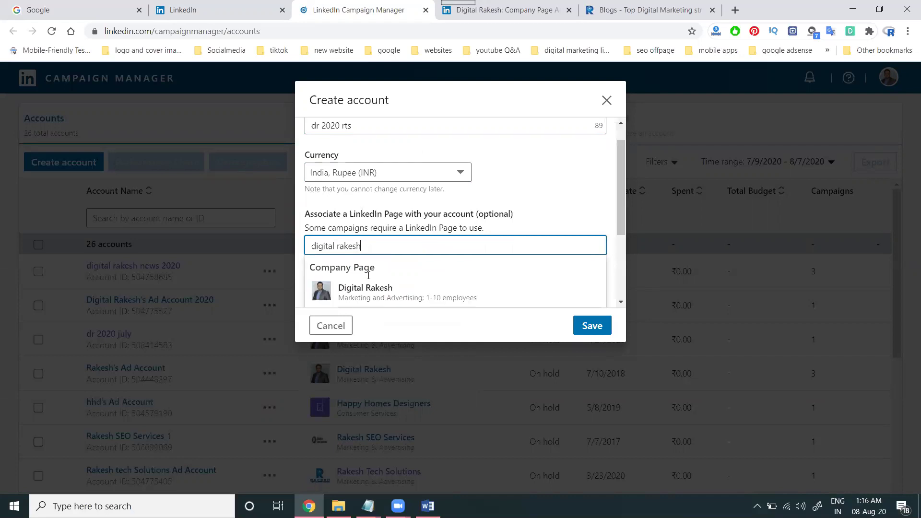
left_click(350, 202)
left_click(596, 324)
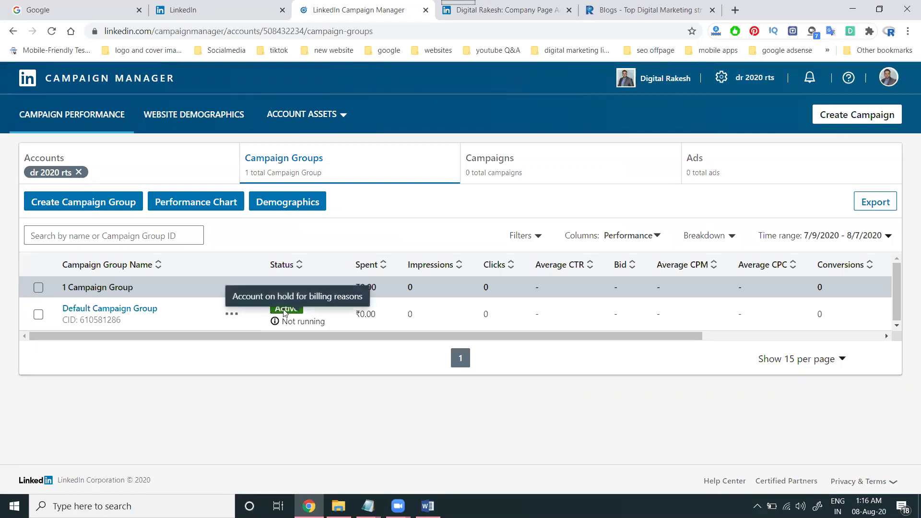
Step: Create a campaign in the Default Campaign Group with the Brand awareness objective
left_click(859, 115)
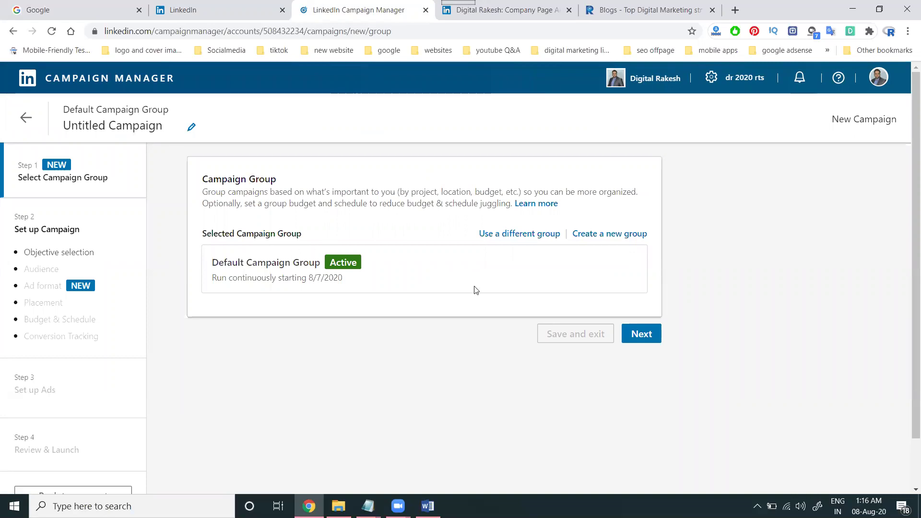
left_click(643, 335)
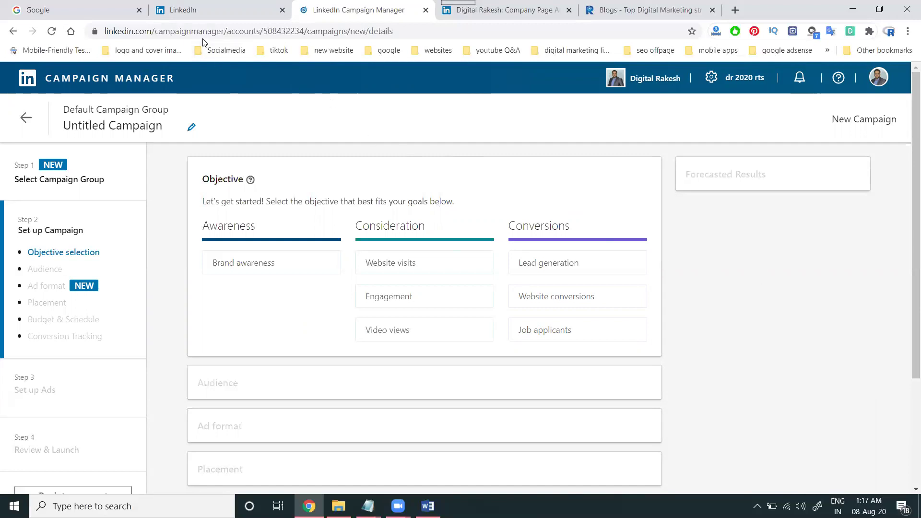
mouse_move(244, 270)
mouse_move(281, 274)
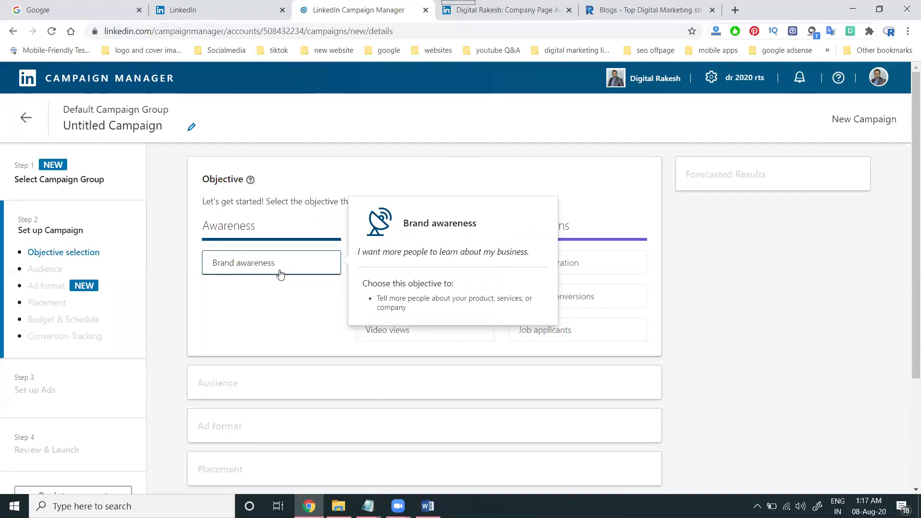
left_click(280, 274)
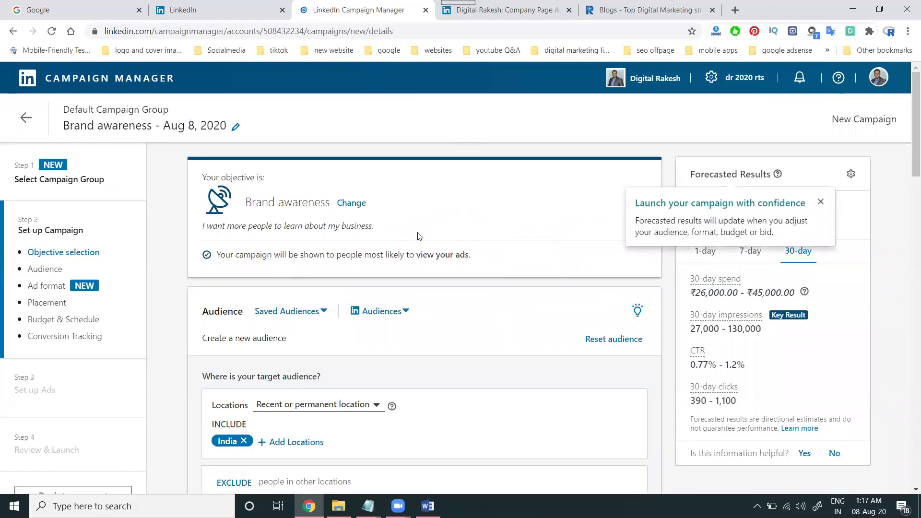
Step: Choose Follower ad as the campaign's ad format
scroll(458, 224, "down", 1)
scroll(458, 224, "down", 10)
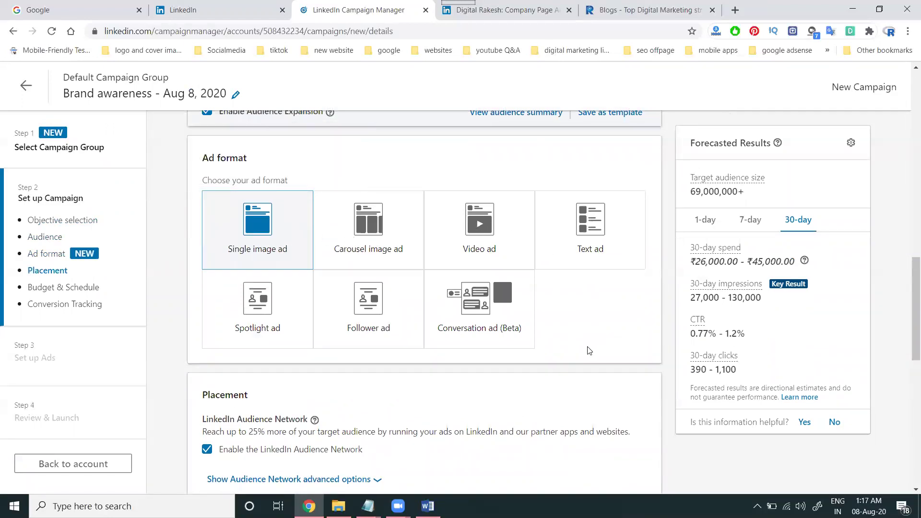
mouse_move(370, 323)
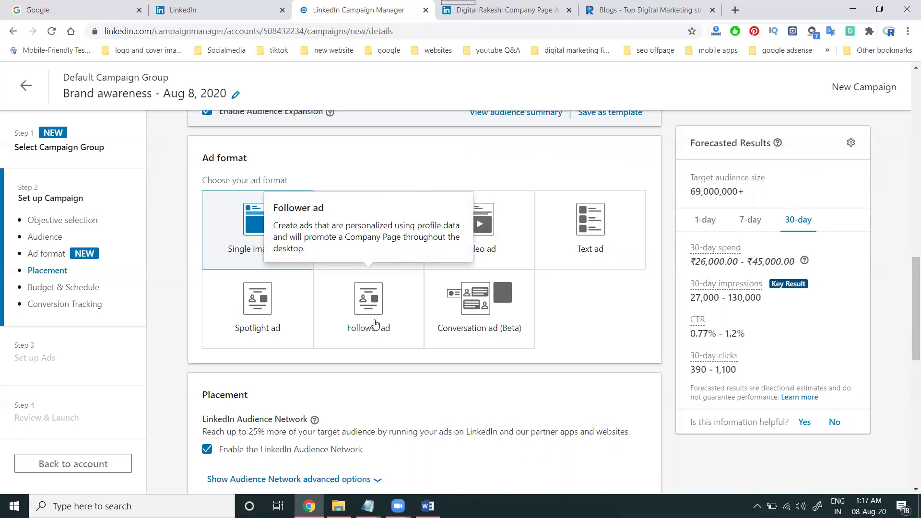
left_click(376, 325)
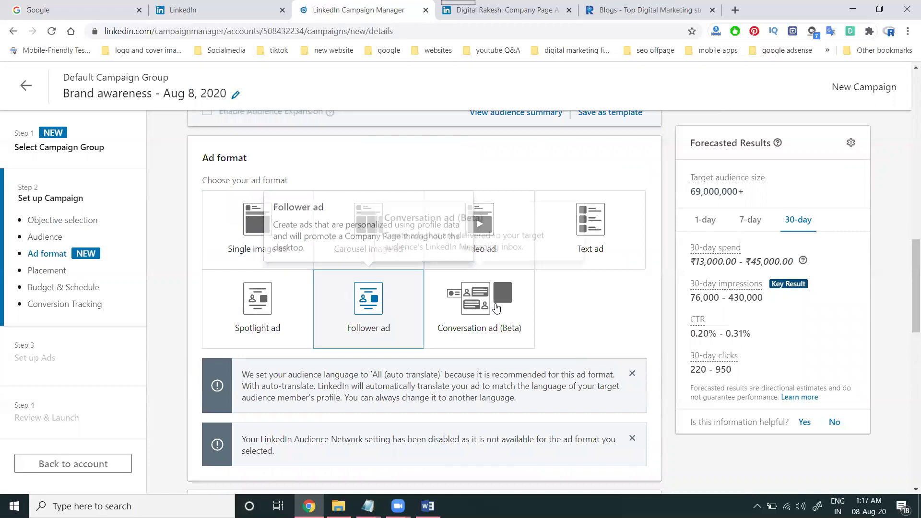
Step: Replace India with Hyderabad, Telangana, India as the included target audience location
scroll(497, 306, "up", 5)
scroll(496, 306, "up", 6)
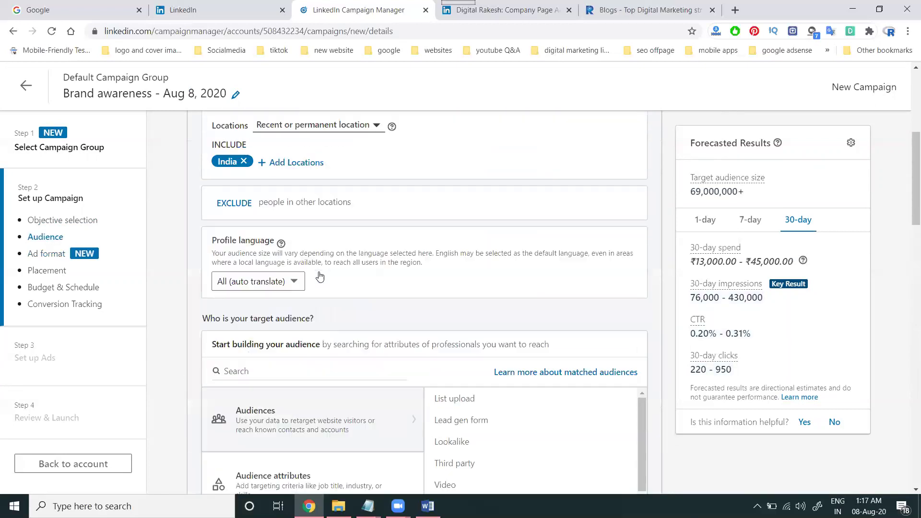
scroll(301, 239, "up", 3)
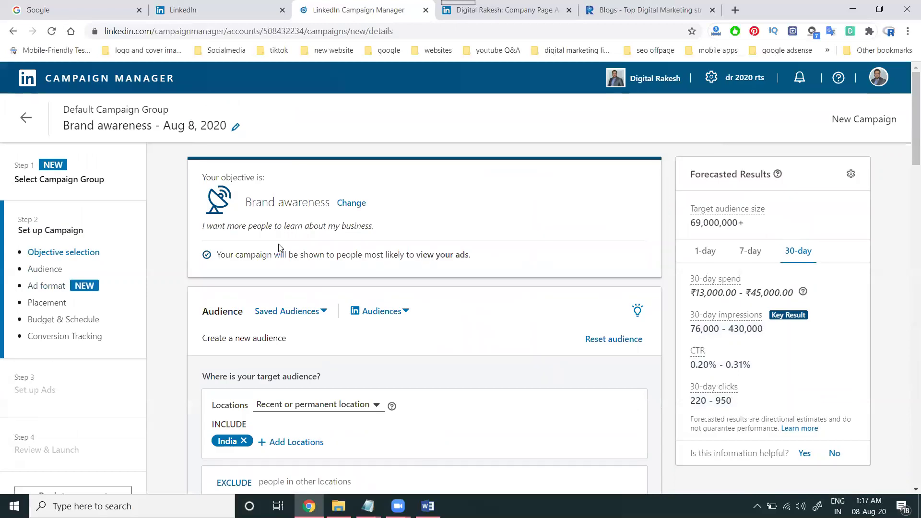
scroll(281, 248, "down", 3)
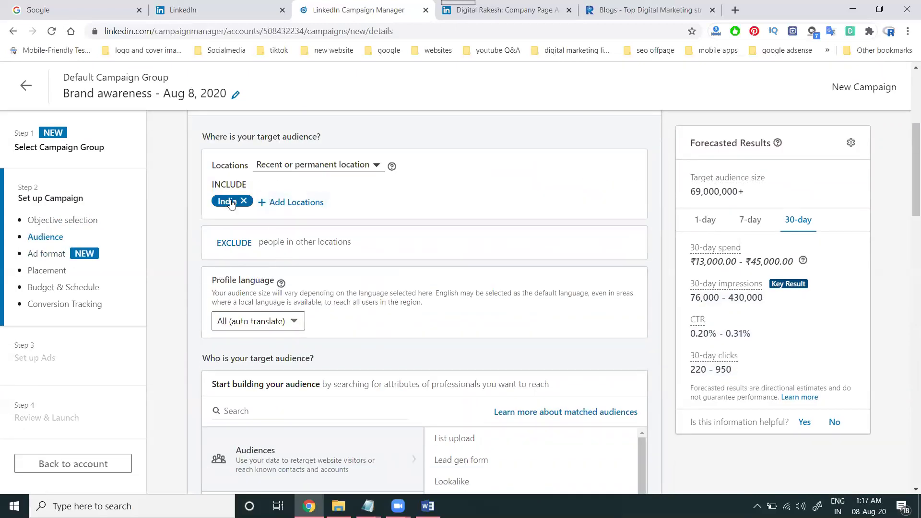
left_click(278, 206)
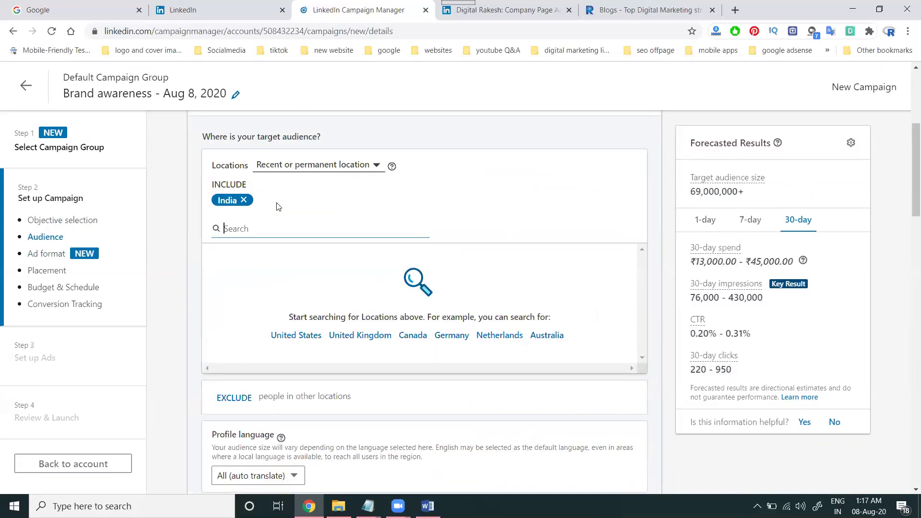
type("hyderabad")
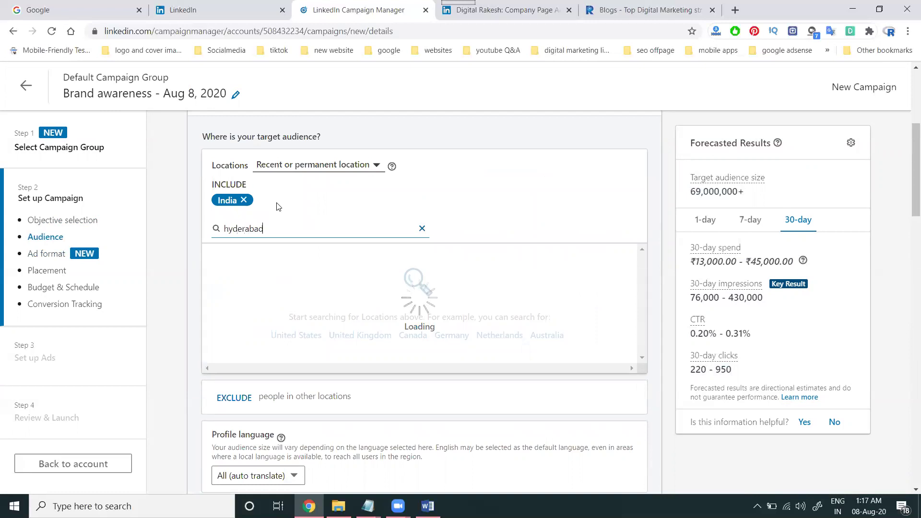
left_click(288, 259)
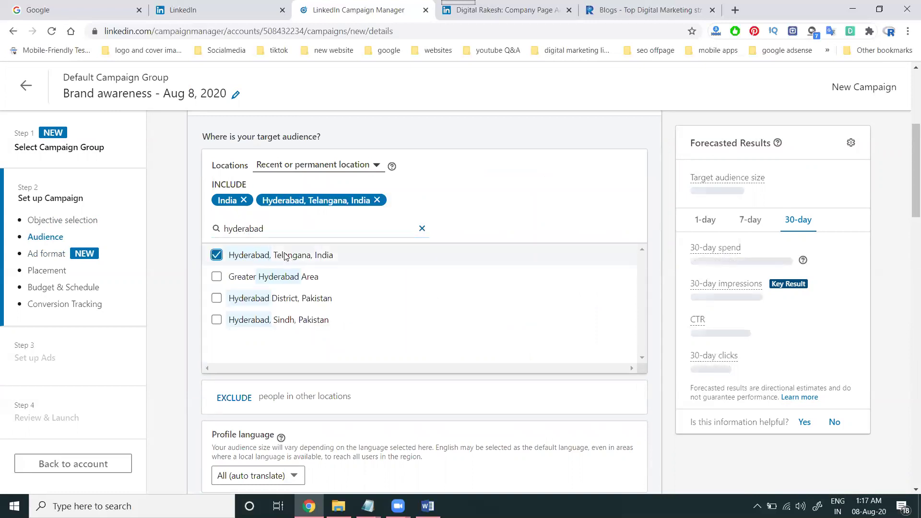
left_click(244, 200)
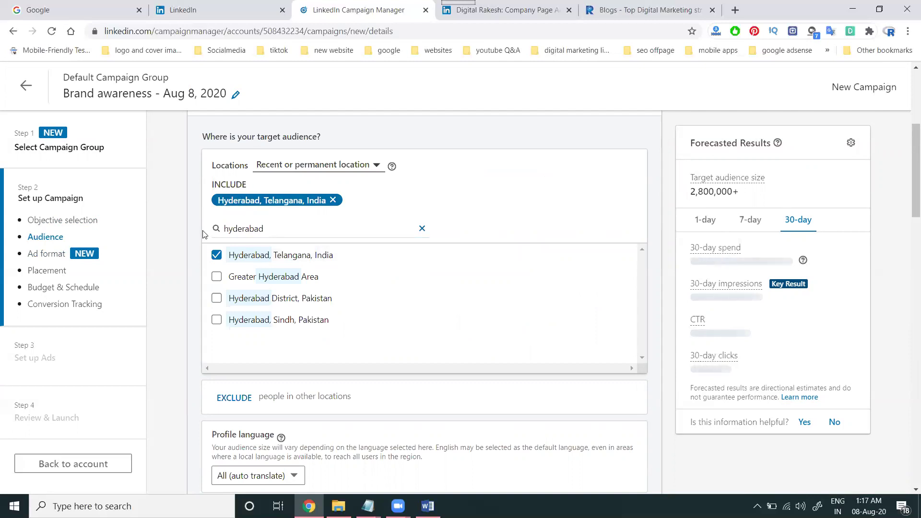
left_click(423, 229)
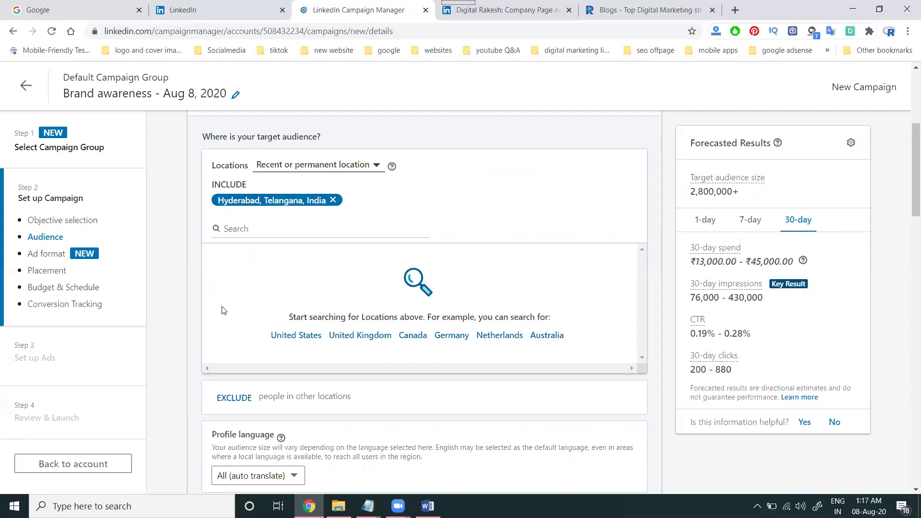
Step: On the LinkedIn feed, examine the identities available for posting in a new post, close it and return to the campaign setup
scroll(223, 310, "down", 5)
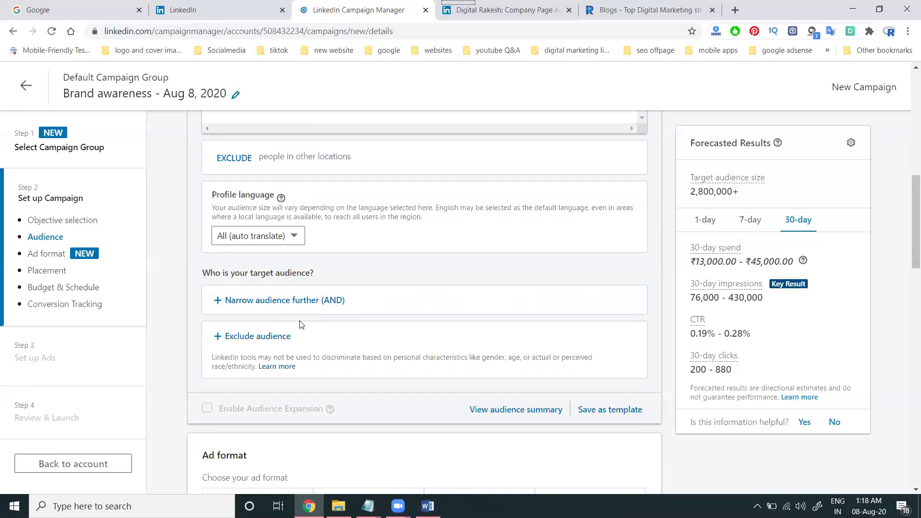
left_click(223, 12)
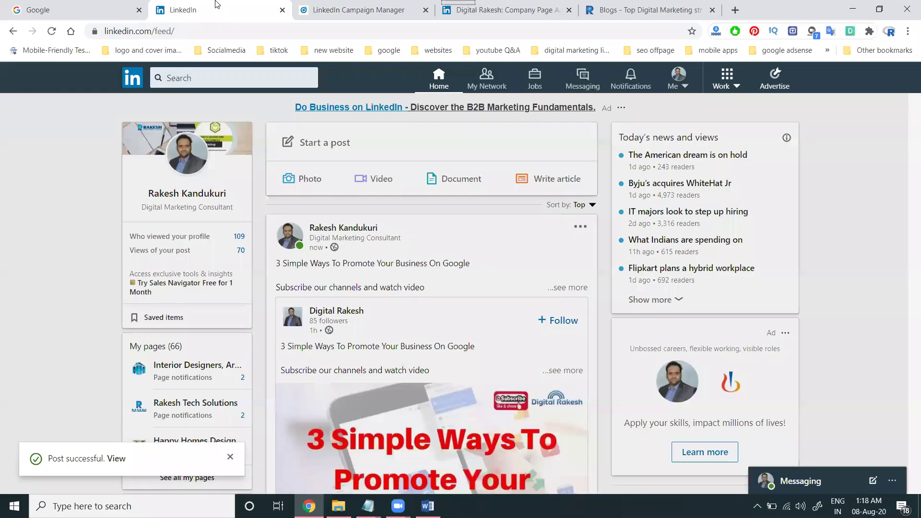
left_click(375, 146)
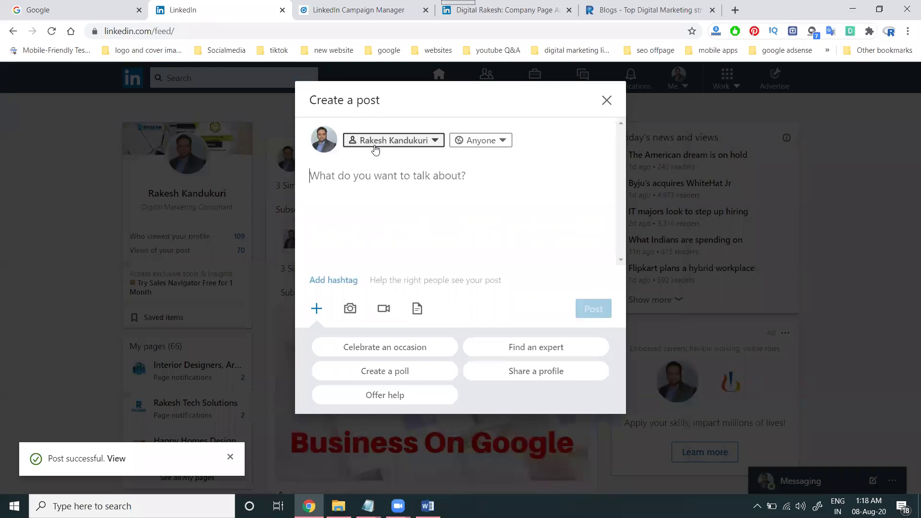
left_click(406, 142)
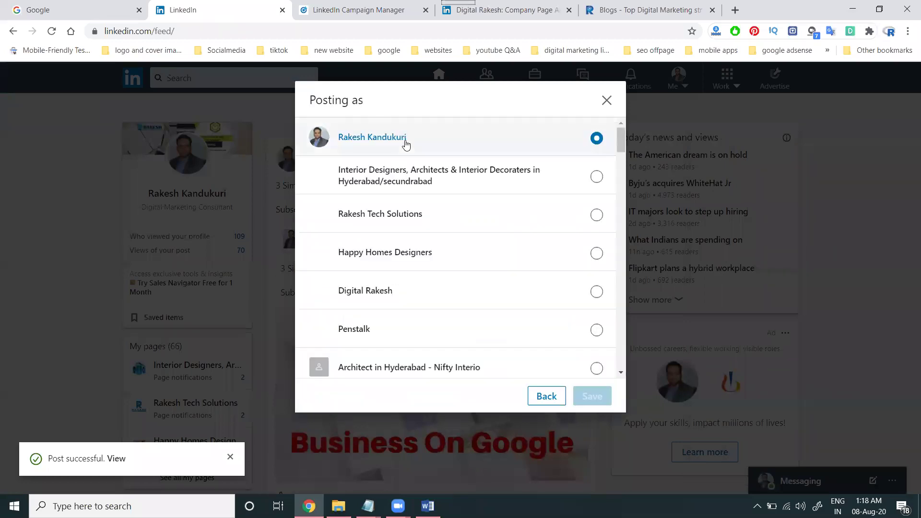
left_click(606, 101)
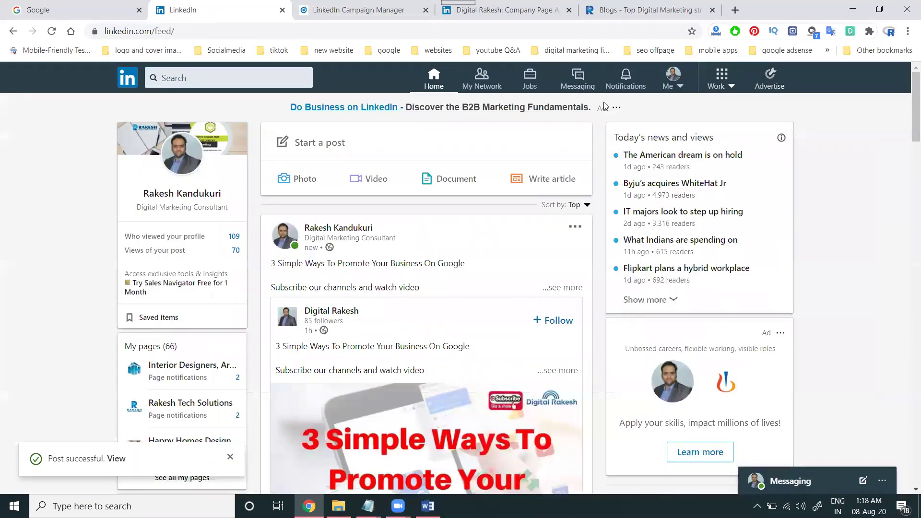
left_click(343, 7)
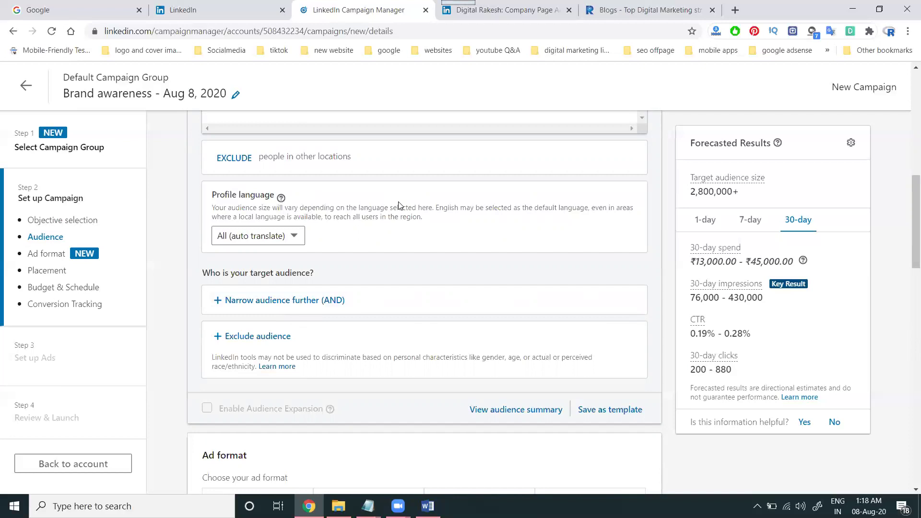
Step: Set the audience's profile language to English
scroll(406, 227, "down", 5)
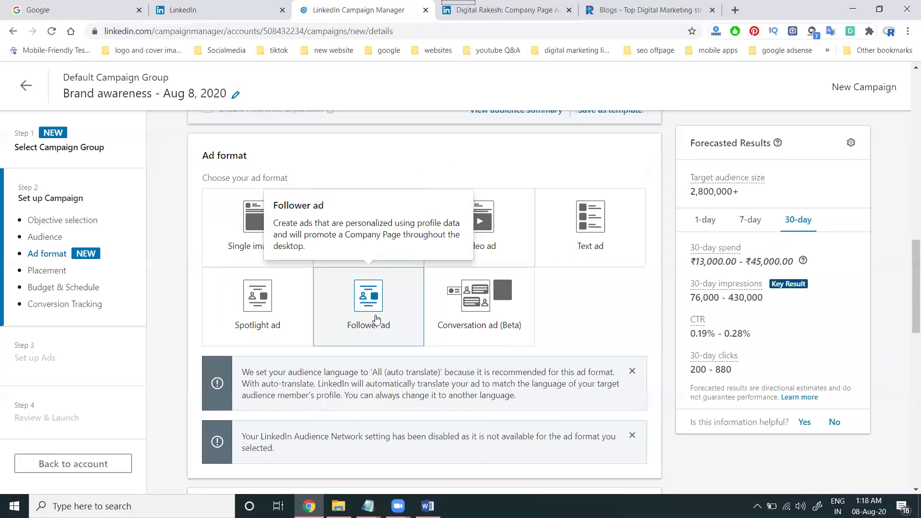
scroll(376, 318, "down", 3)
scroll(375, 314, "up", 9)
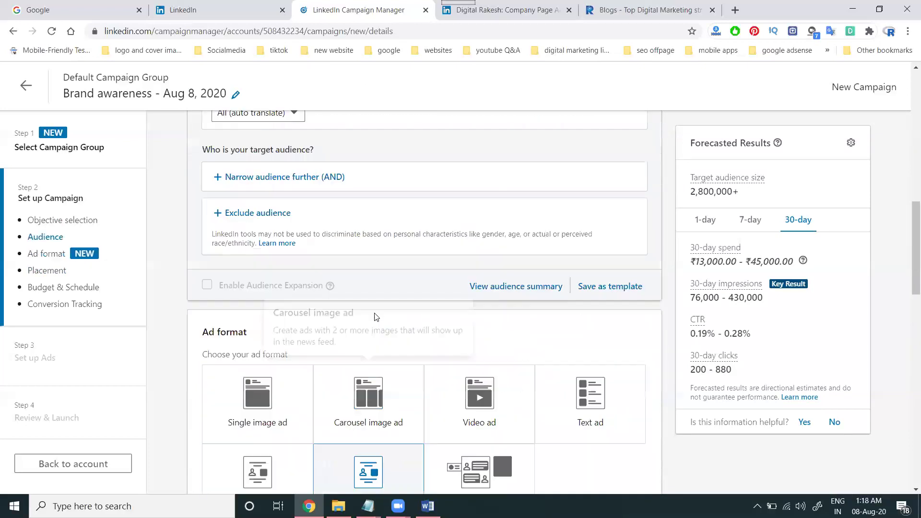
scroll(267, 239, "up", 3)
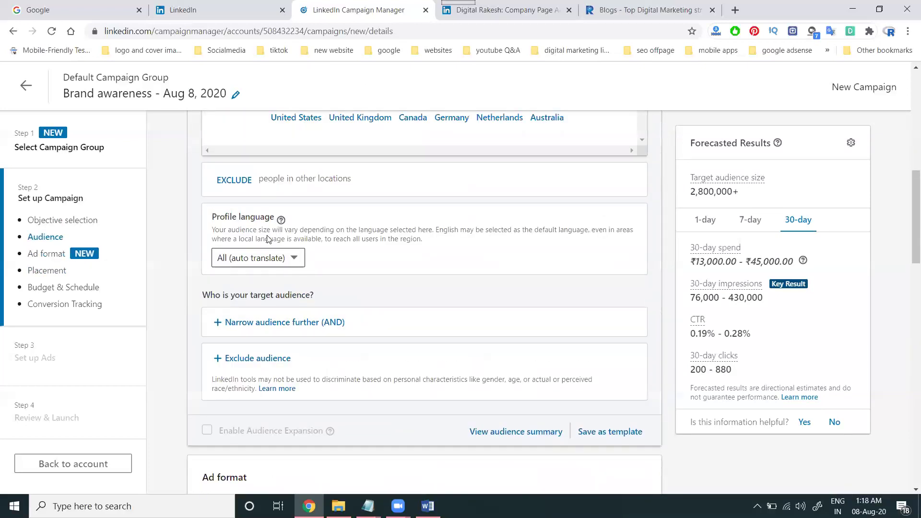
left_click(263, 357)
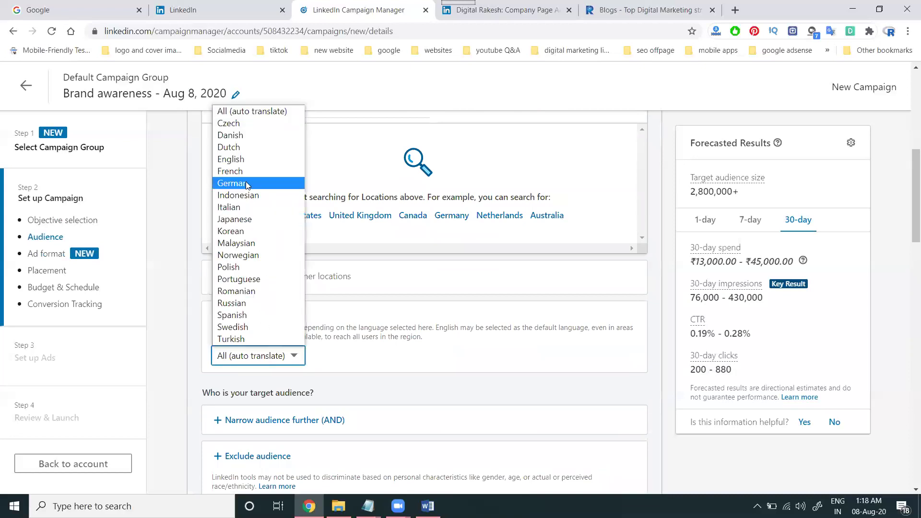
left_click(239, 159)
left_click(190, 269)
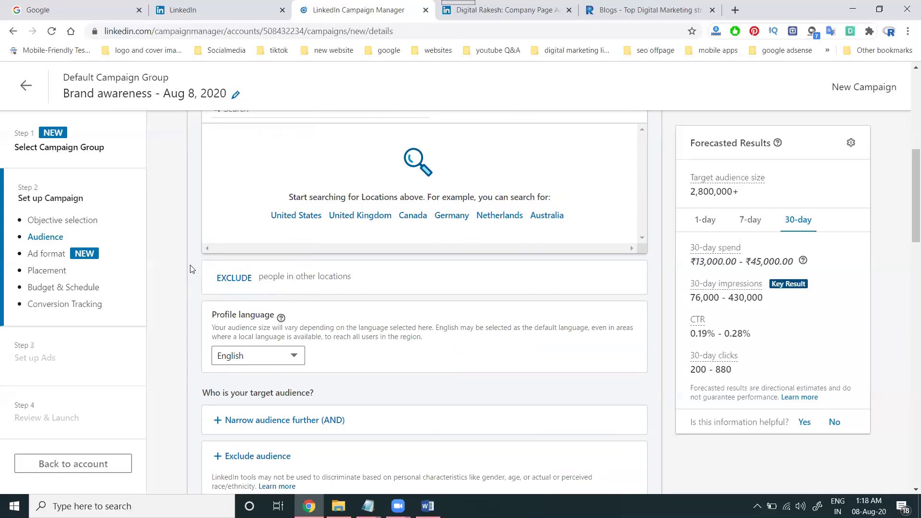
Step: Keep the daily budget option for the campaign and set the daily budget to ₹500
scroll(190, 269, "down", 15)
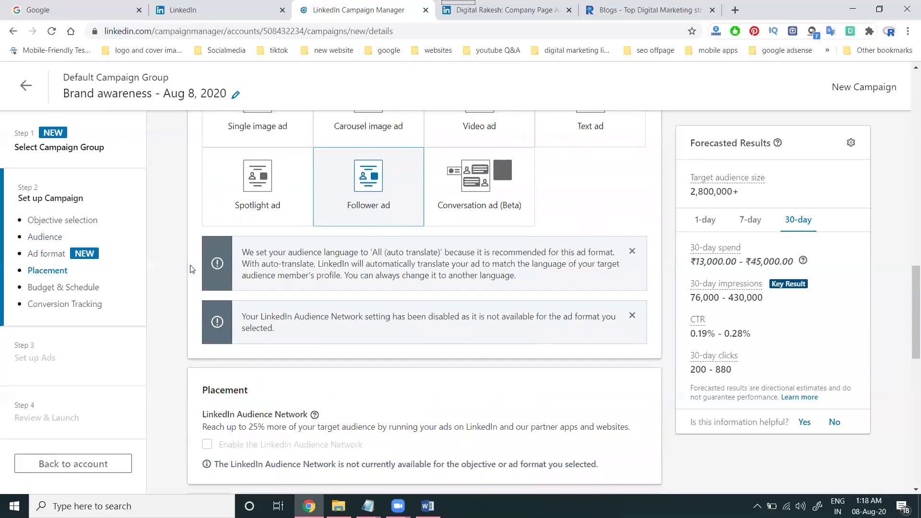
scroll(190, 269, "down", 2)
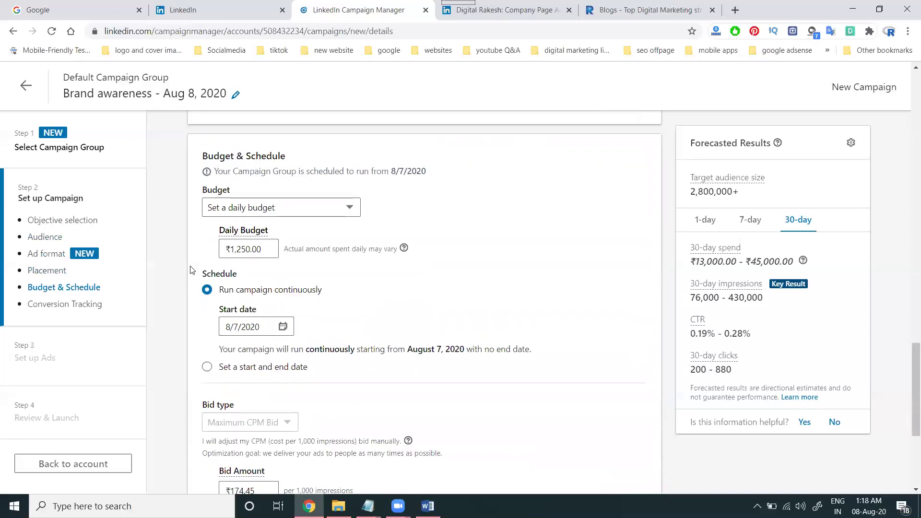
scroll(190, 269, "up", 2)
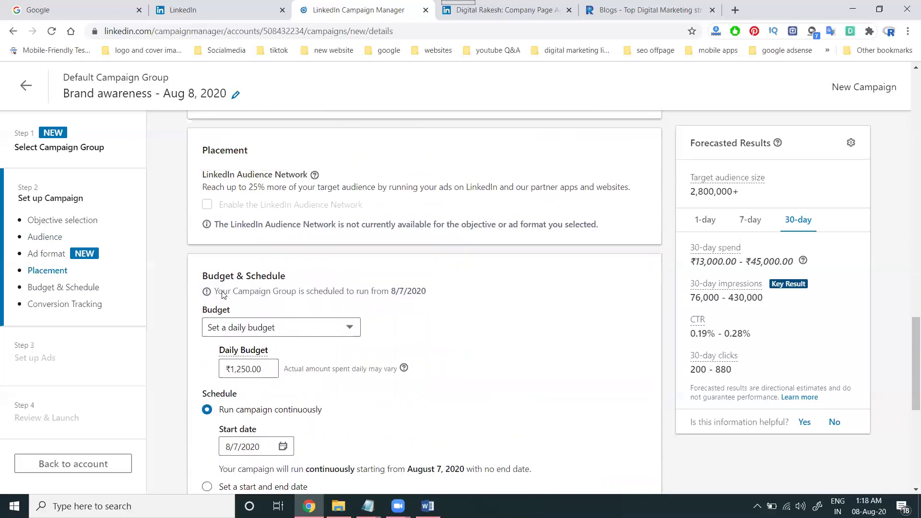
left_click(271, 330)
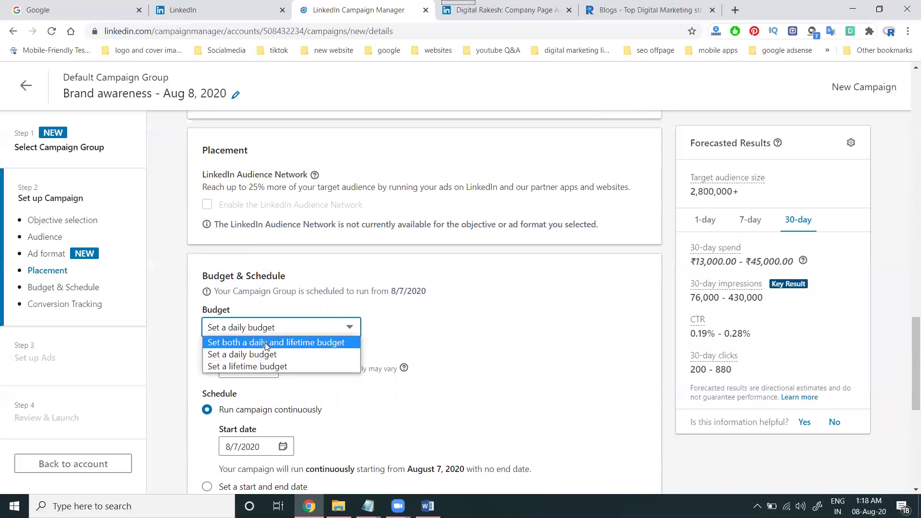
left_click(263, 355)
left_click(249, 370)
double_click(250, 370)
type("500")
left_click(428, 319)
scroll(440, 269, "down", 3)
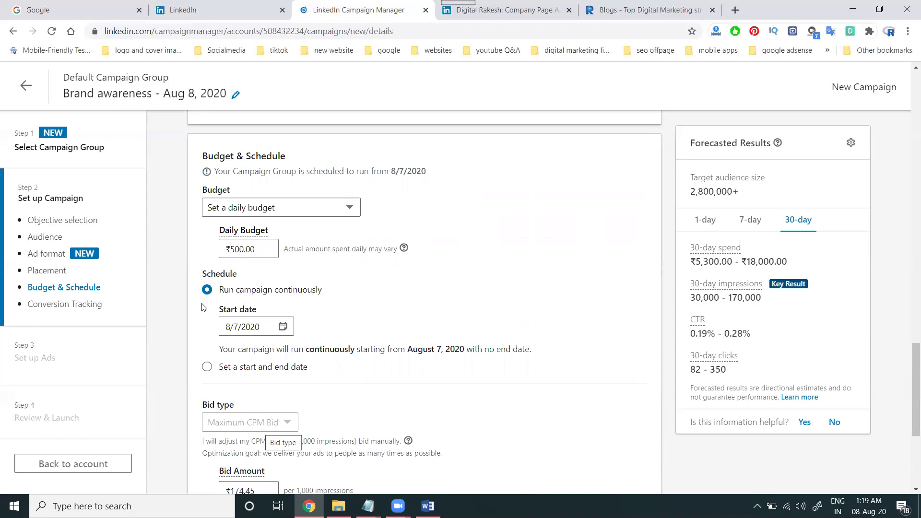
Step: Look through the LinkedIn feed for promoted posts, examine their call-to-action ads and return to the campaign setup
left_click(220, 11)
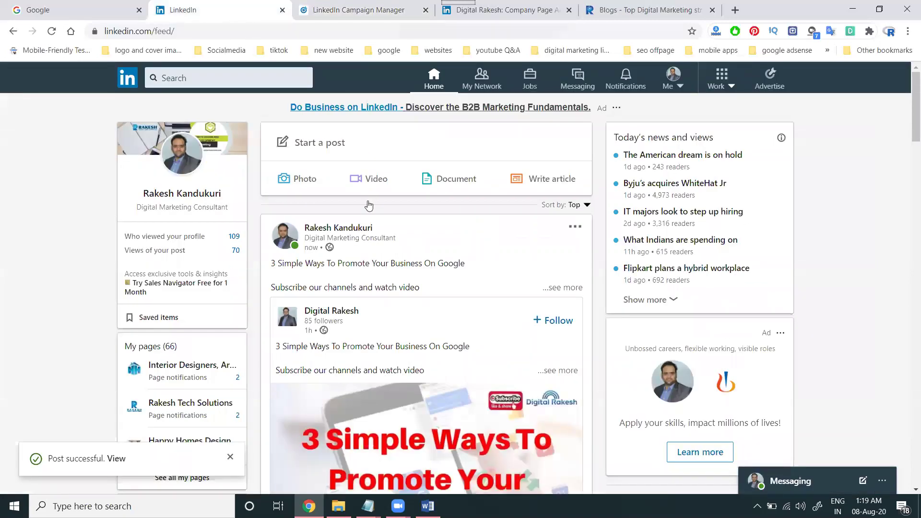
scroll(370, 204, "down", 15)
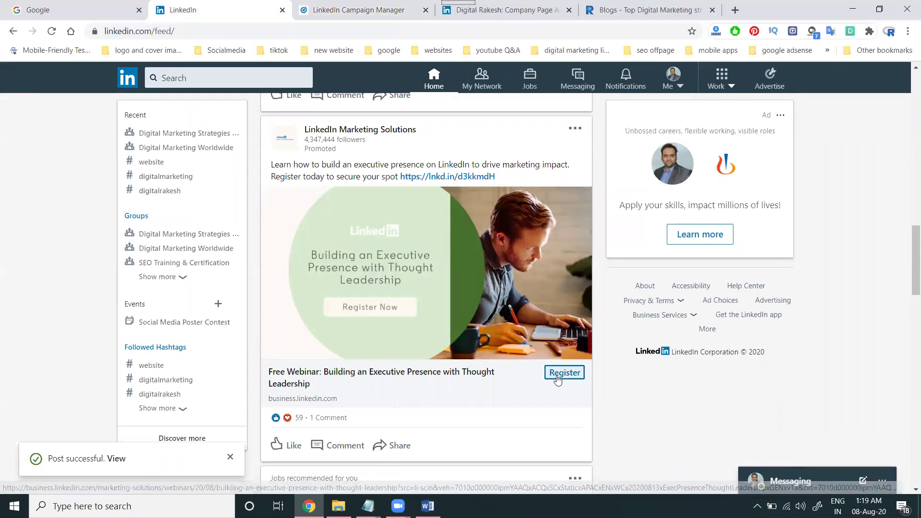
scroll(405, 262, "down", 6)
scroll(406, 261, "down", 16)
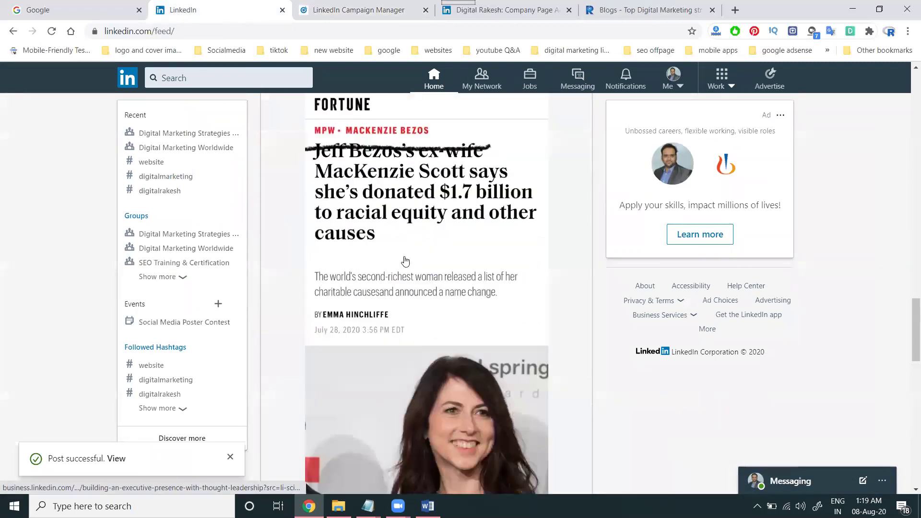
scroll(405, 262, "down", 6)
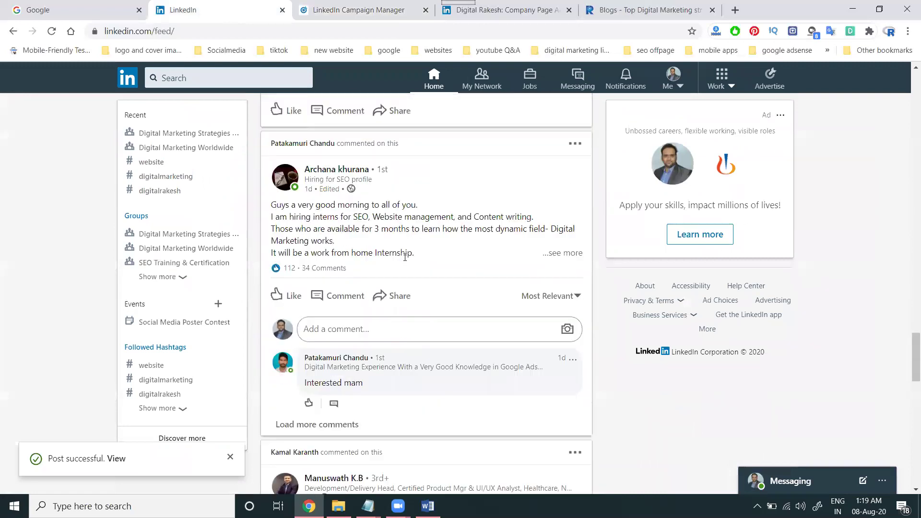
scroll(405, 262, "down", 4)
scroll(404, 261, "down", 13)
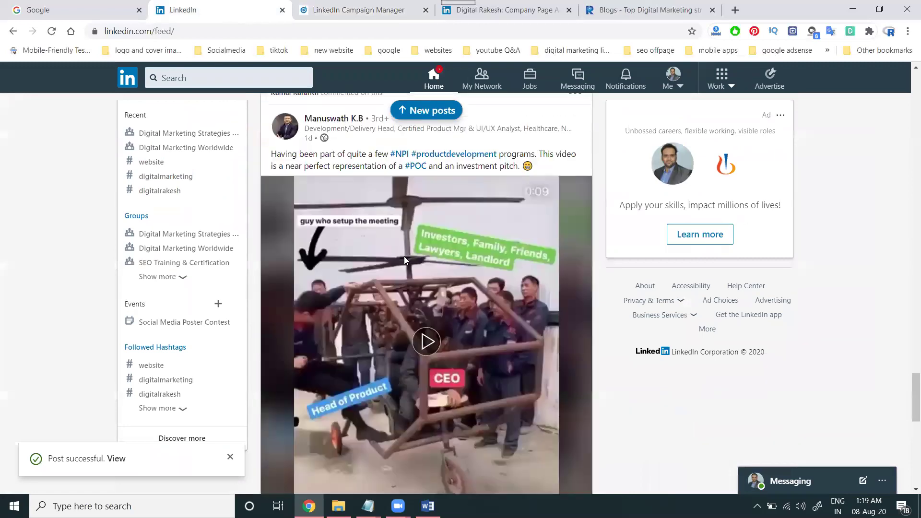
scroll(404, 260, "down", 12)
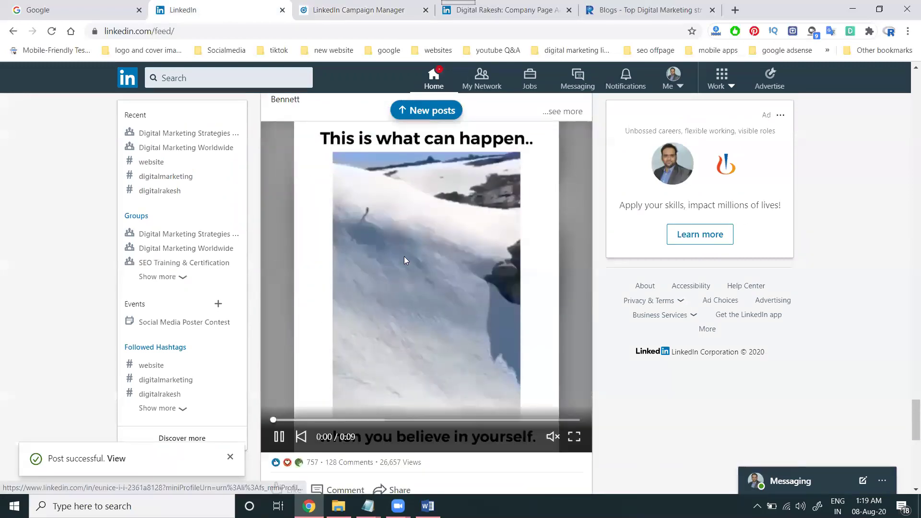
scroll(409, 288, "down", 20)
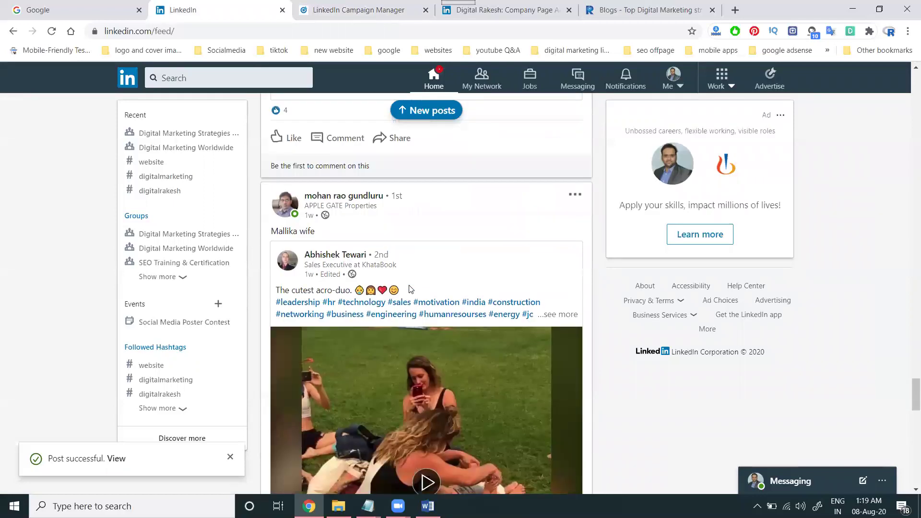
scroll(409, 290, "down", 14)
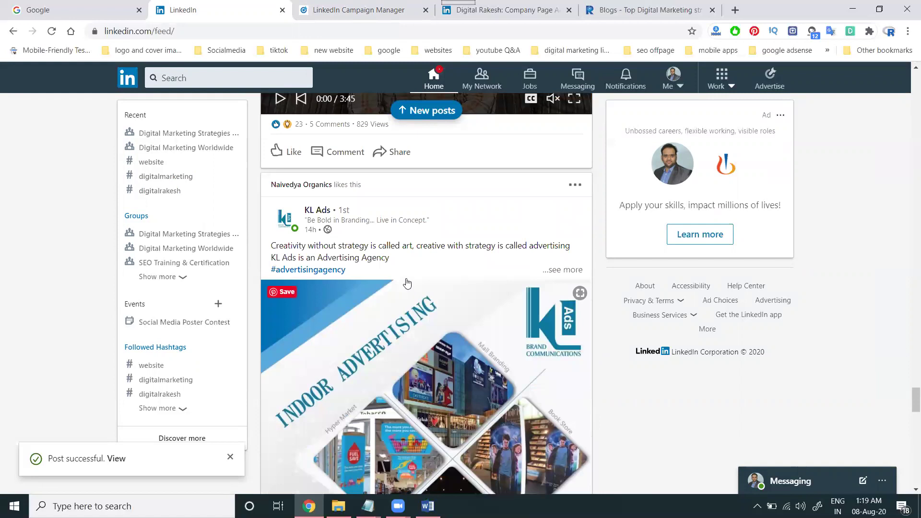
scroll(397, 264, "down", 10)
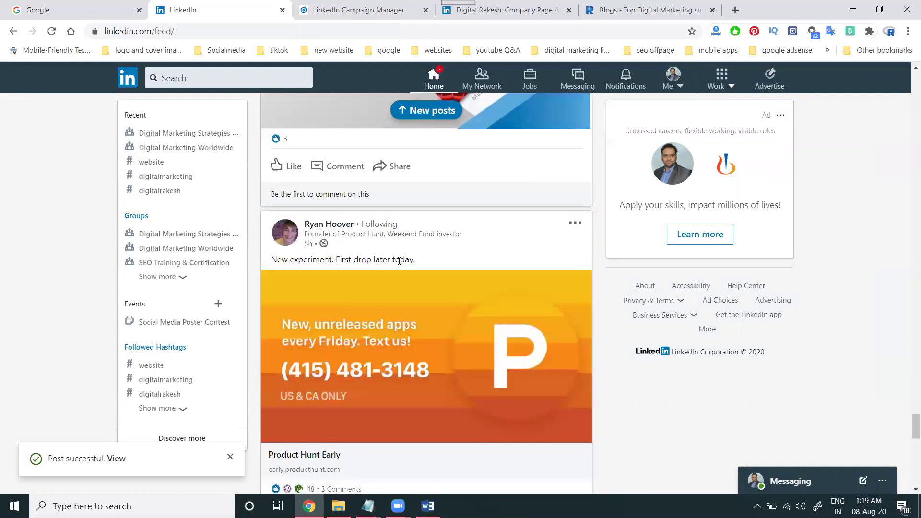
scroll(399, 264, "down", 6)
scroll(398, 264, "down", 15)
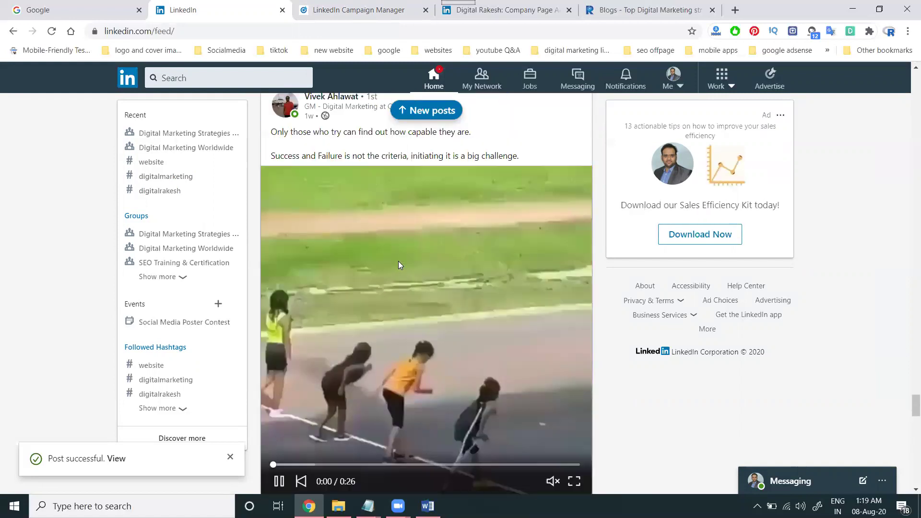
scroll(399, 265, "down", 5)
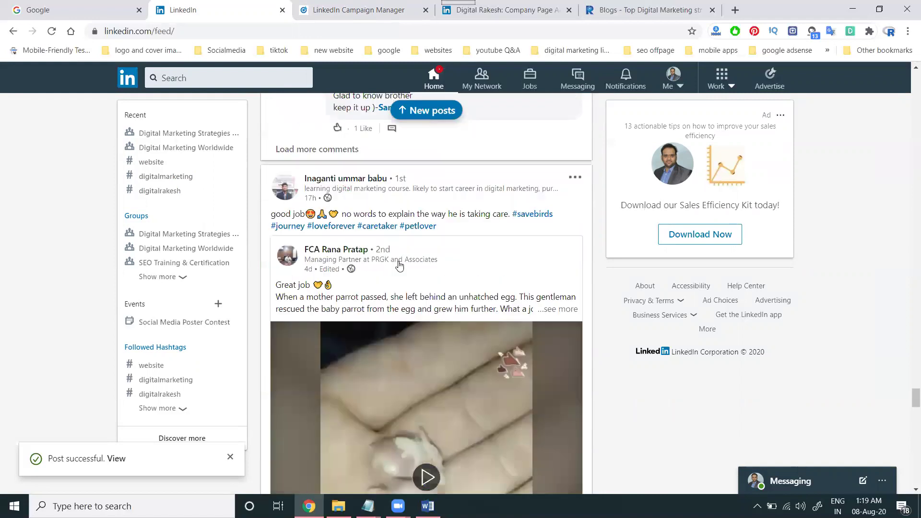
scroll(399, 265, "down", 6)
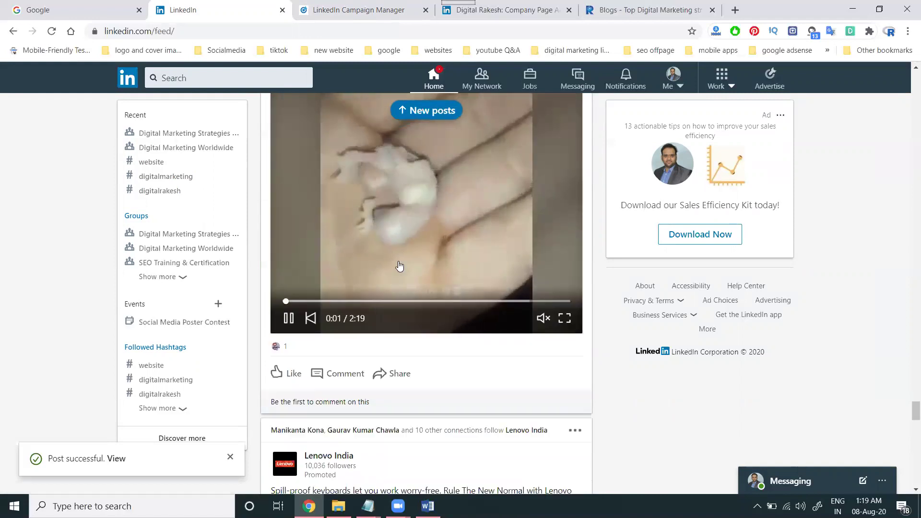
scroll(400, 267, "down", 3)
scroll(388, 289, "down", 3)
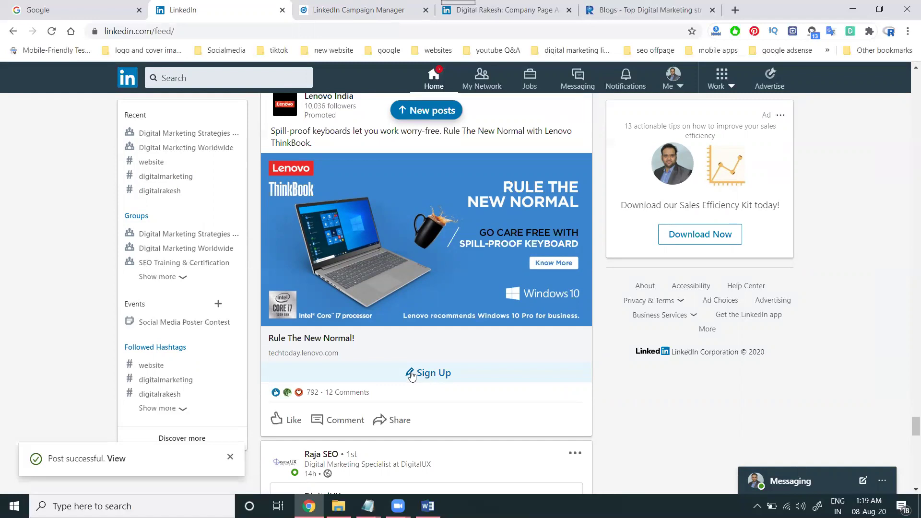
key("ctrl+Tab")
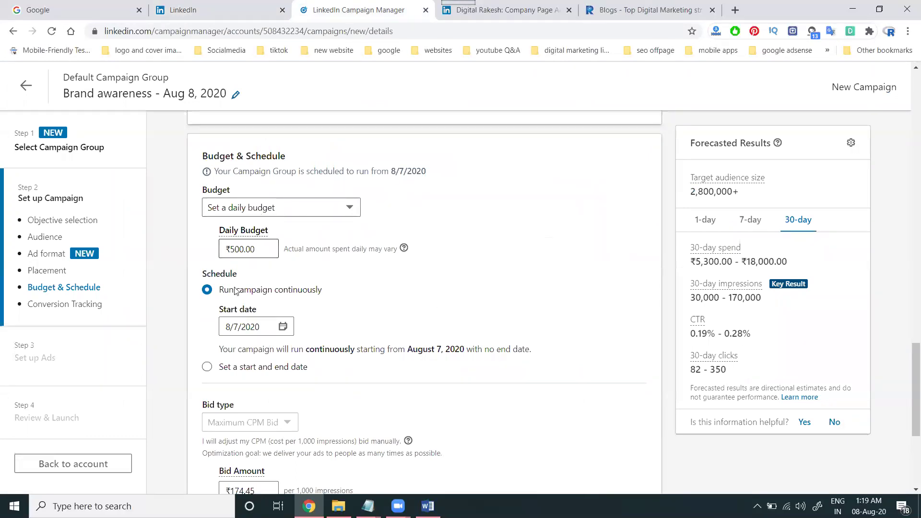
Step: Show the 1-day forecasted results and set the campaign's daily budget to ₹1,500
left_click(699, 222)
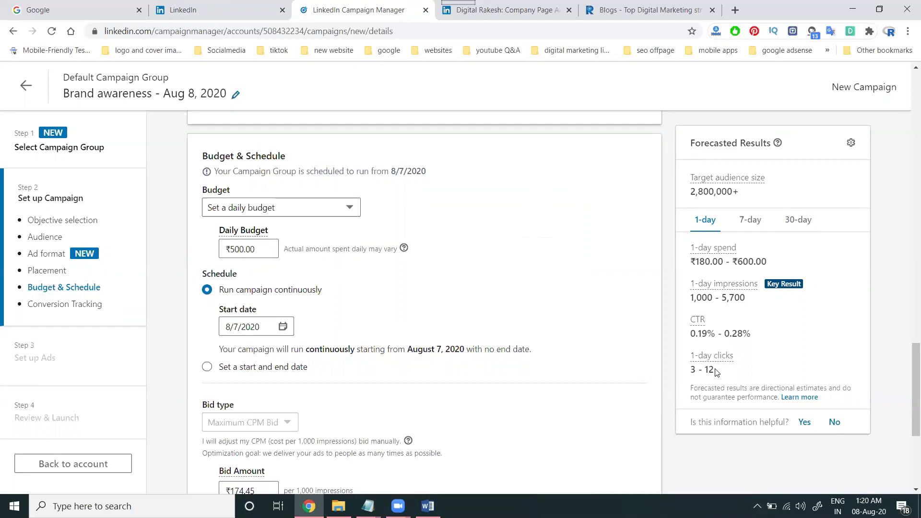
left_click(252, 247)
type("1500")
left_click(469, 264)
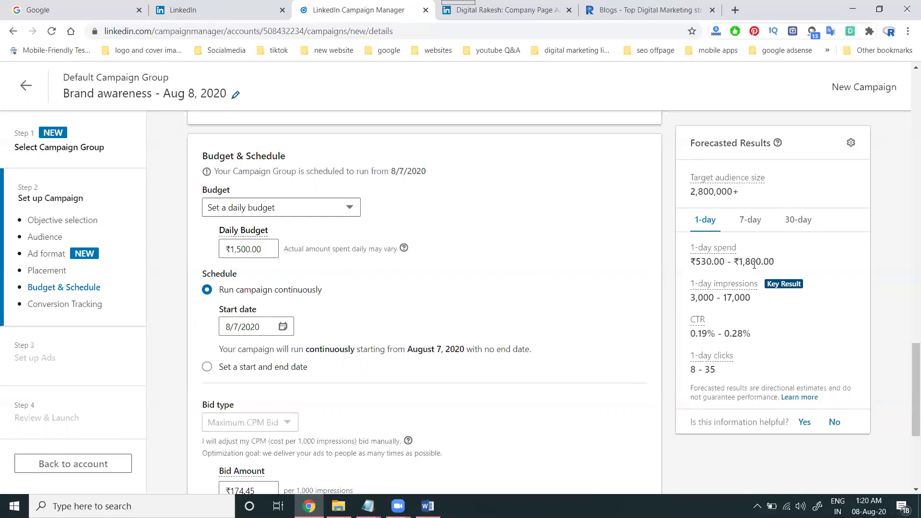
Step: Try to set the maximum CPM bid amount to ₹15 per 1,000 impressions
scroll(483, 257, "down", 4)
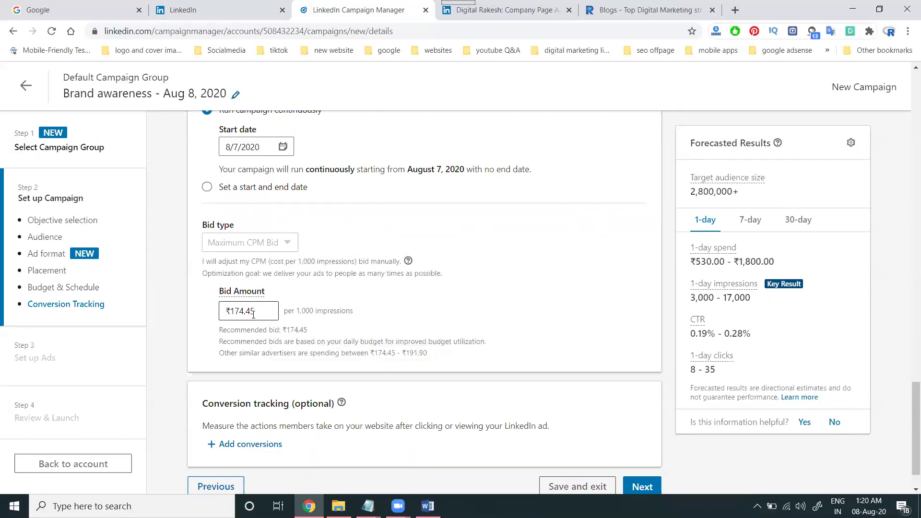
double_click(269, 312)
type("15")
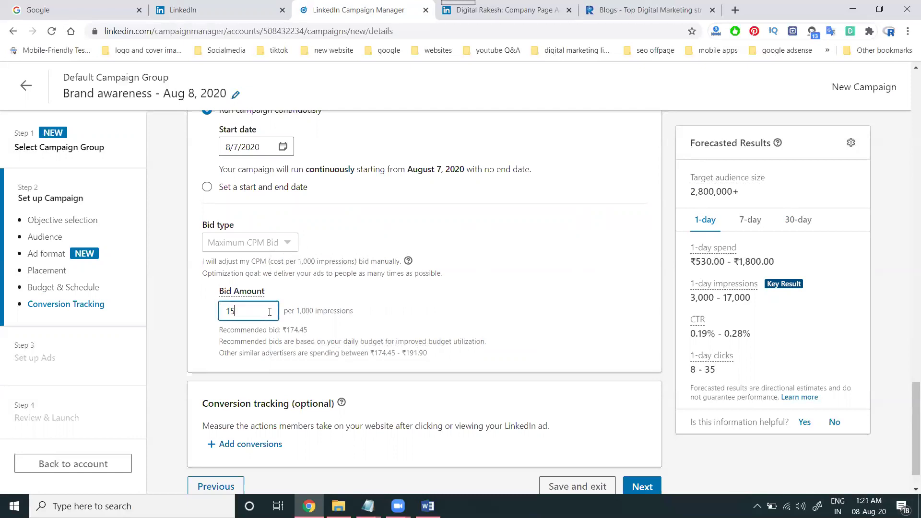
left_click(493, 314)
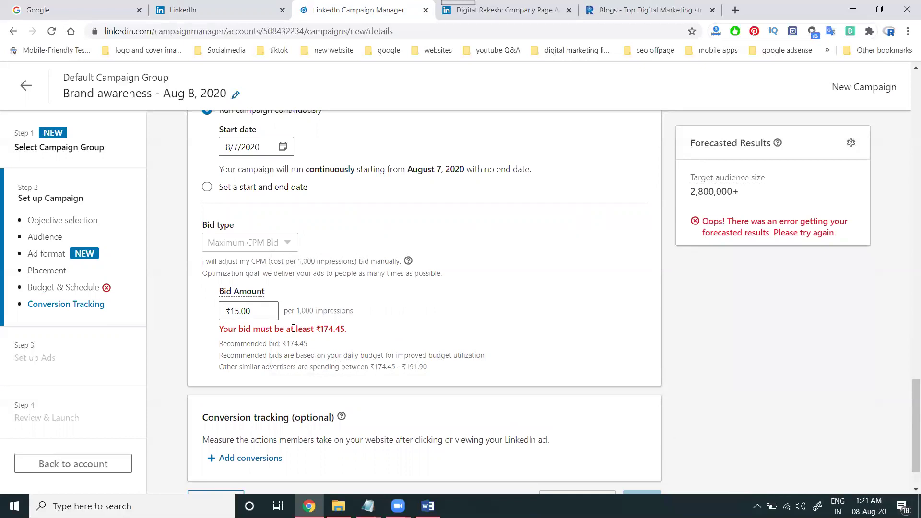
Step: Set the maximum CPM bid amount to ₹175 per 1,000 impressions
double_click(268, 315)
type("173")
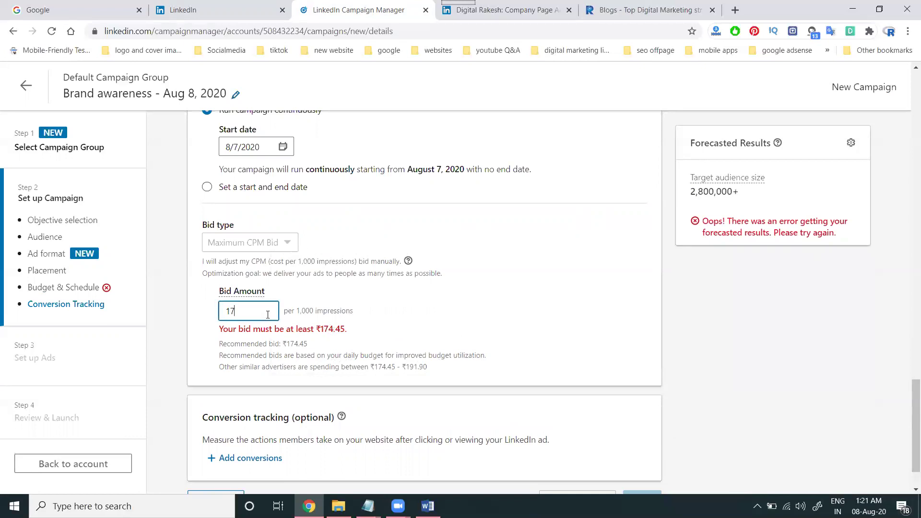
left_click(472, 313)
left_click(274, 310)
double_click(274, 311)
type("175")
left_click(549, 284)
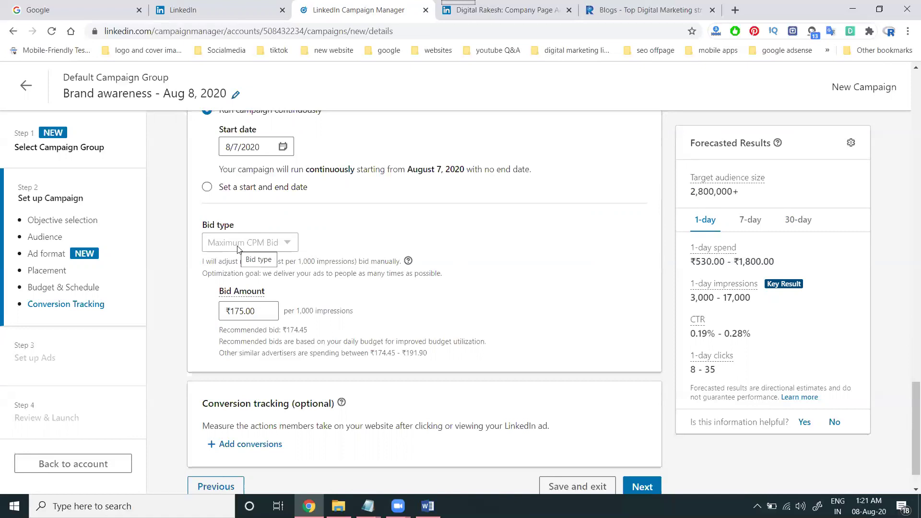
Step: Try to add conversions under the optional conversion tracking and review the campaign's audience, budget and schedule settings
scroll(392, 339, "down", 1)
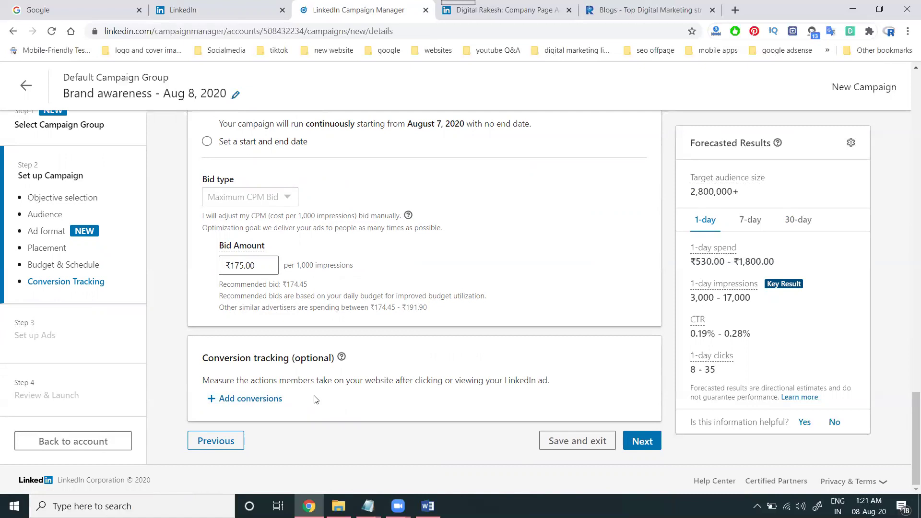
left_click(268, 405)
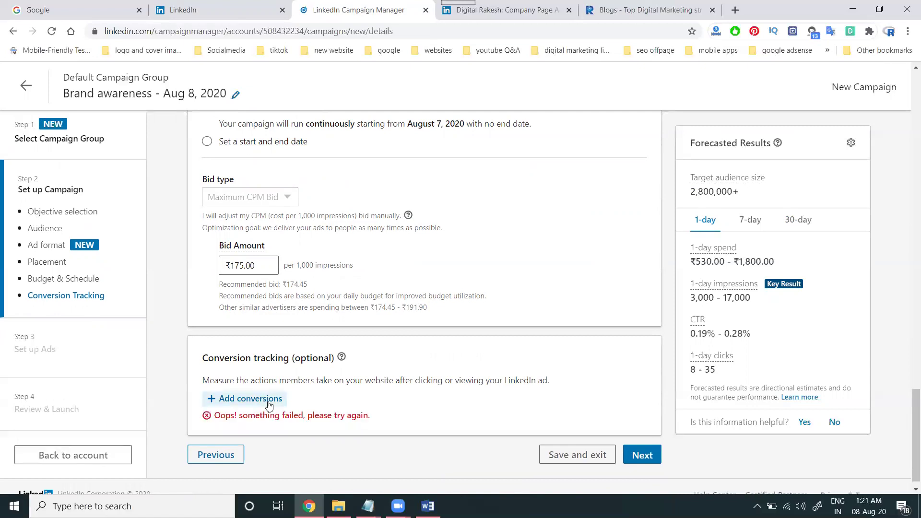
scroll(289, 404, "up", 15)
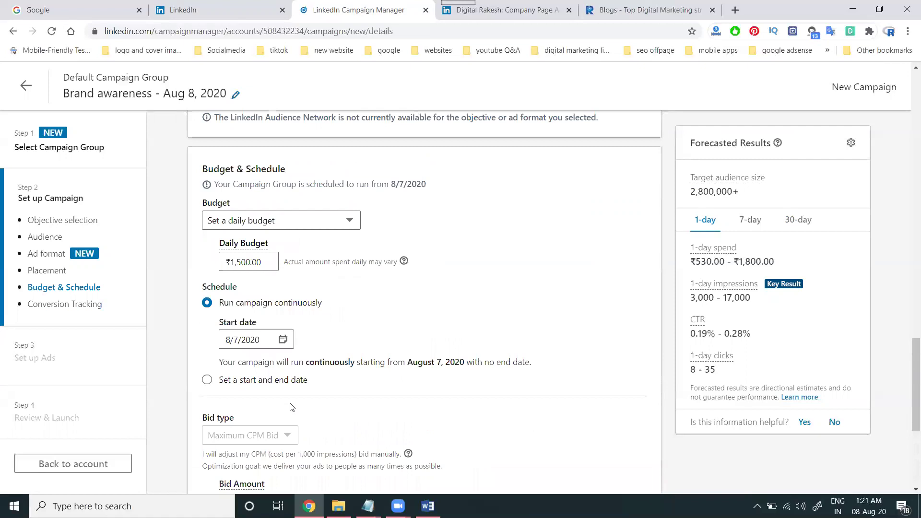
scroll(292, 407, "up", 12)
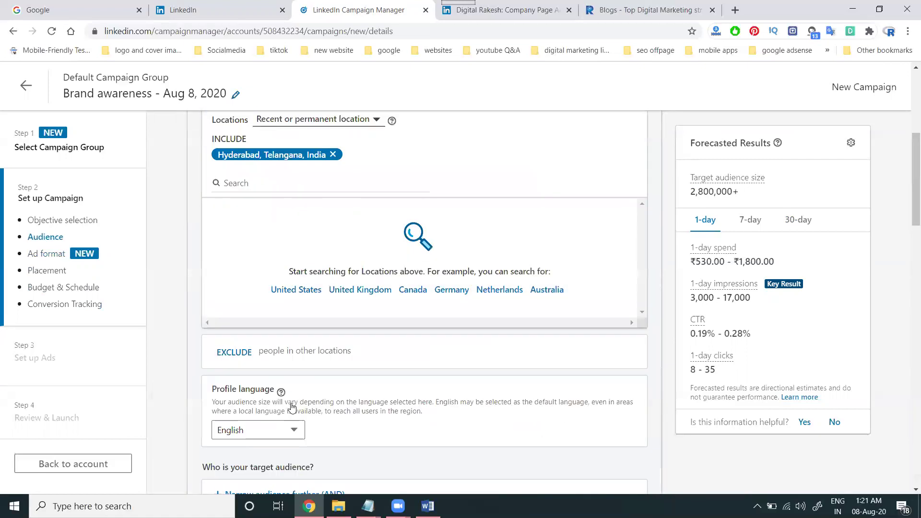
scroll(310, 422, "down", 12)
scroll(310, 422, "down", 15)
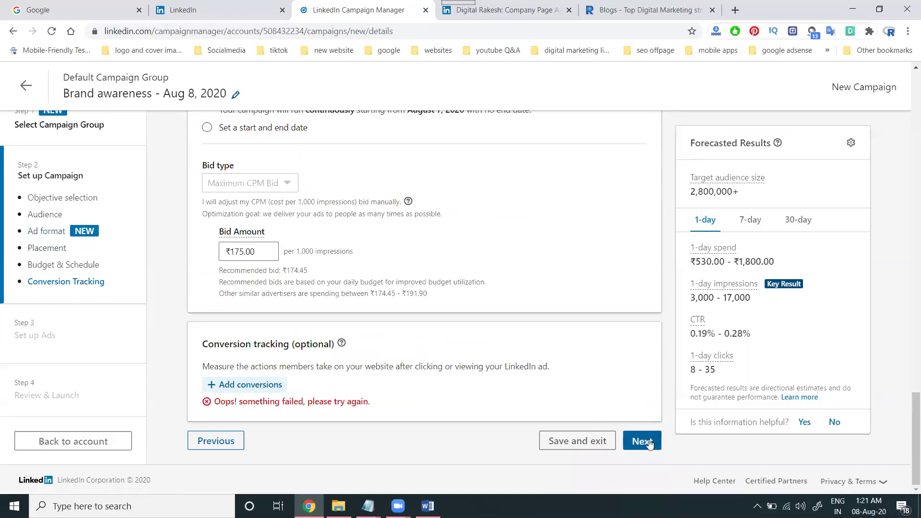
Step: Save the campaign setup and start creating a new Follower ad for the campaign
left_click(649, 443)
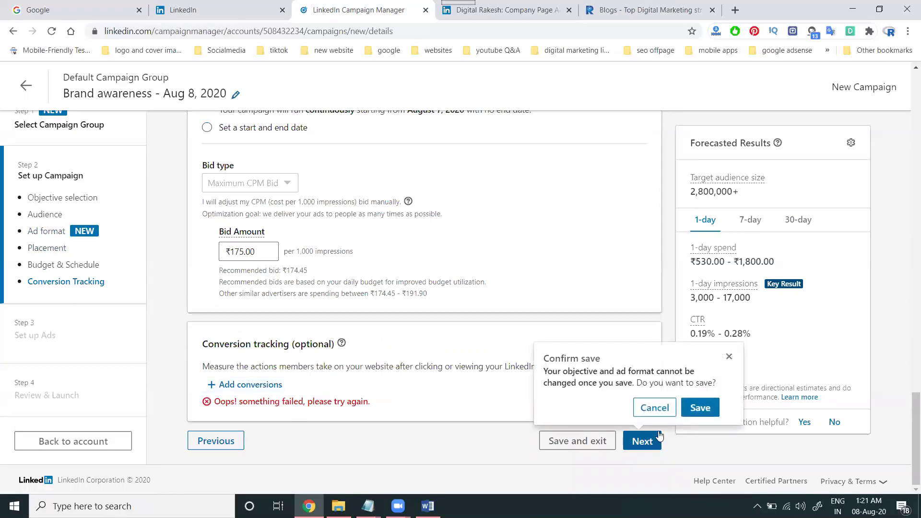
left_click(701, 407)
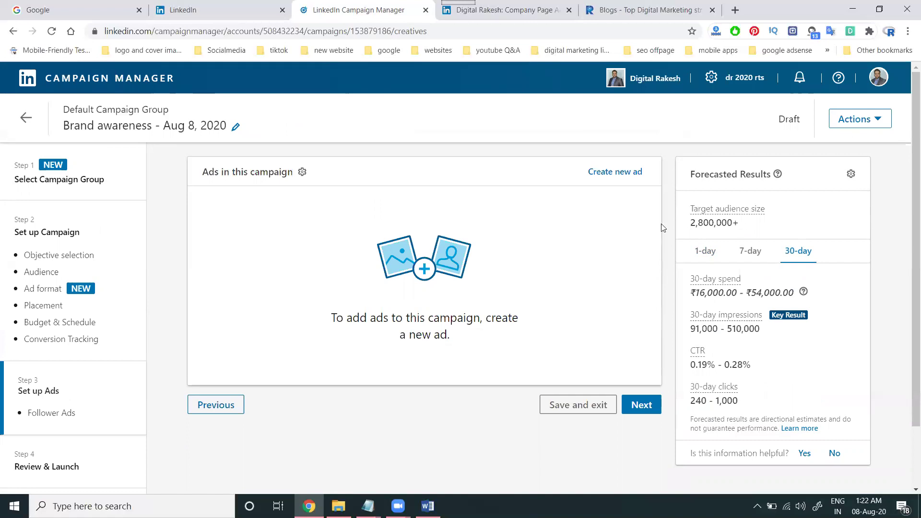
left_click(632, 175)
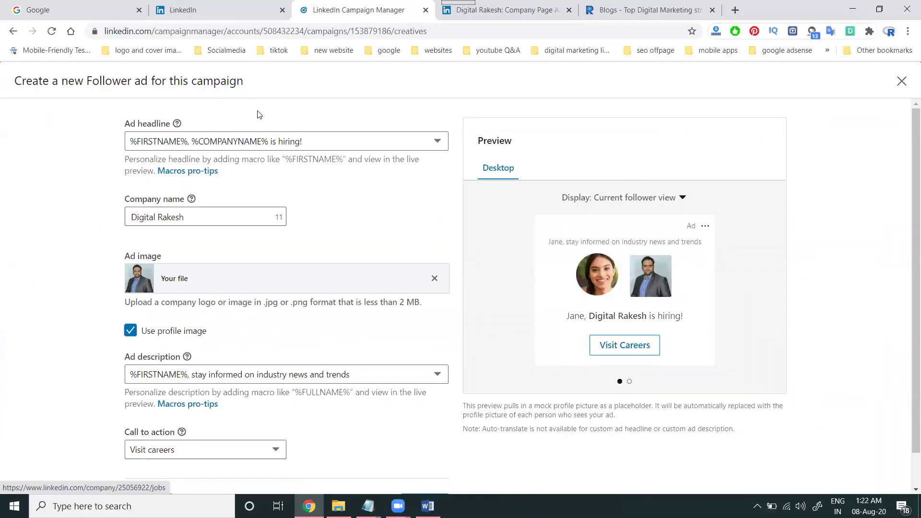
Step: Compare the Follower ad preview, including its non-follower view, with the sidebar ad in the LinkedIn feed
left_click(182, 10)
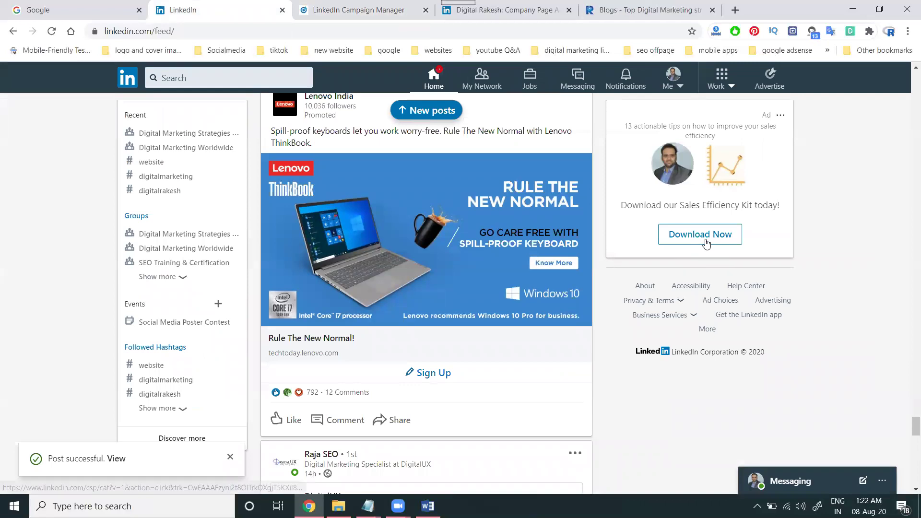
key("ctrl+Tab")
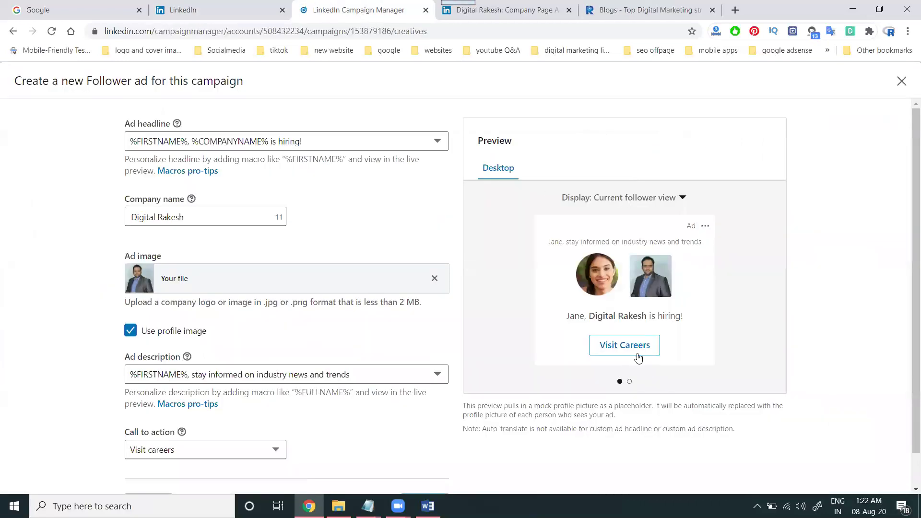
left_click(630, 381)
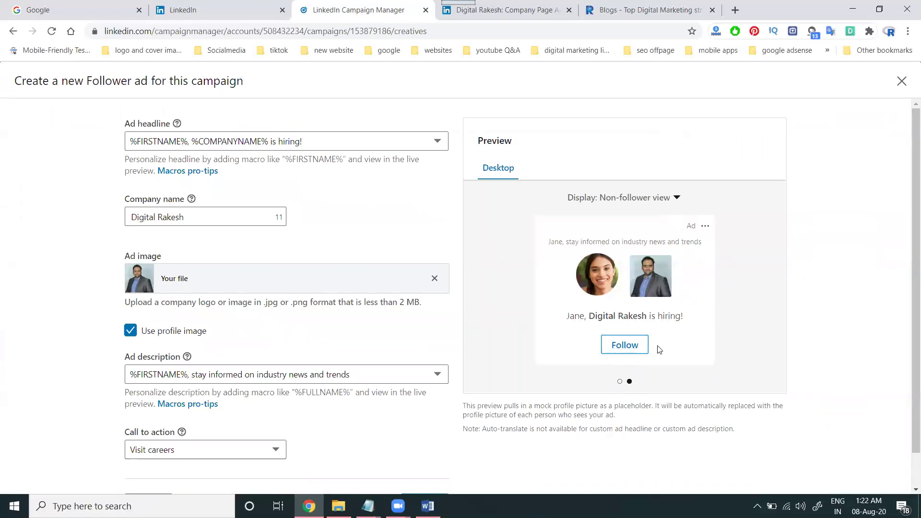
left_click(192, 16)
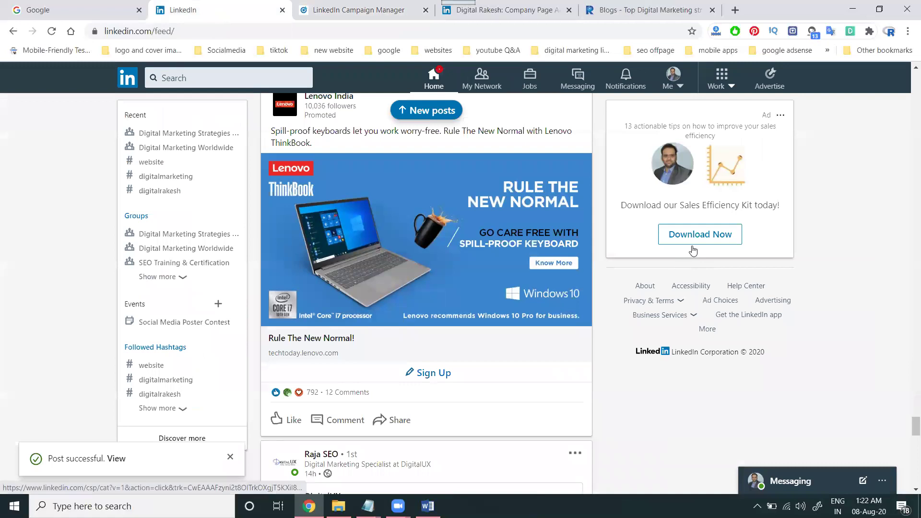
scroll(693, 243, "up", 1)
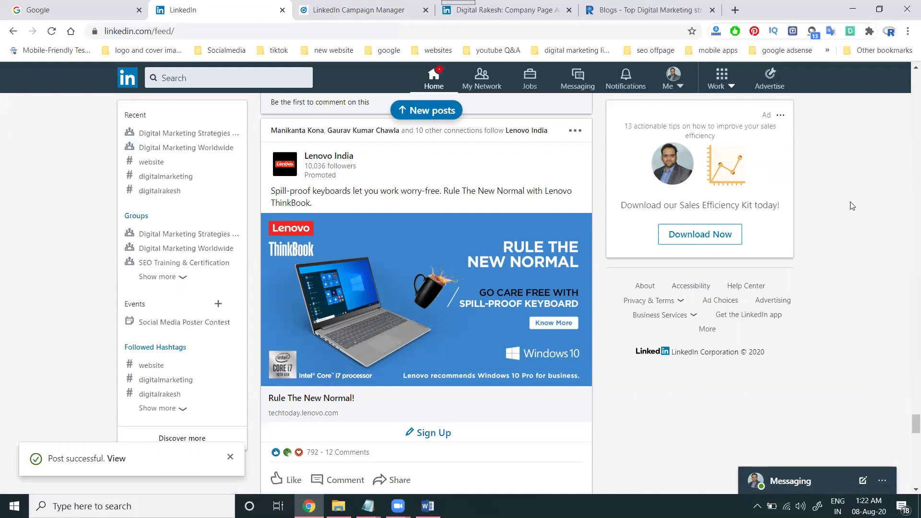
key("ctrl+Tab")
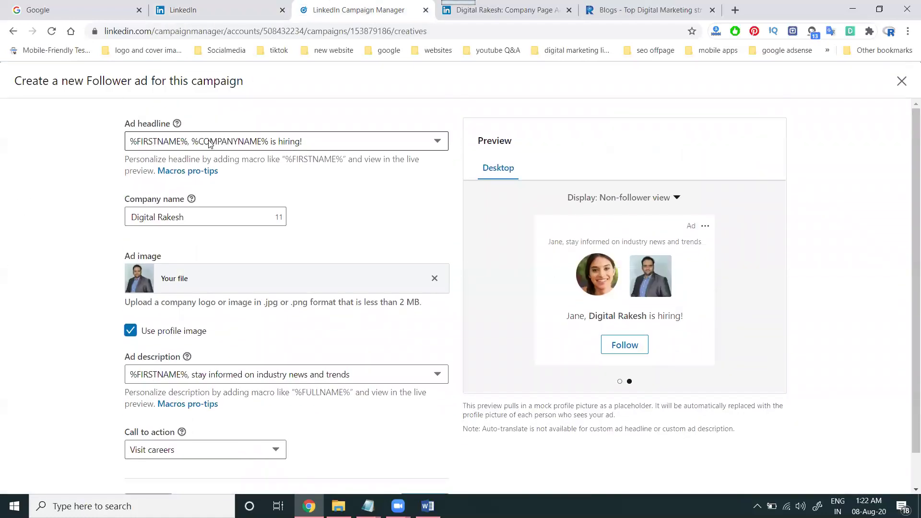
Step: Set the ad's call to action to Visit company and preview the ad in the current follower view
left_click(209, 142)
left_click(210, 142)
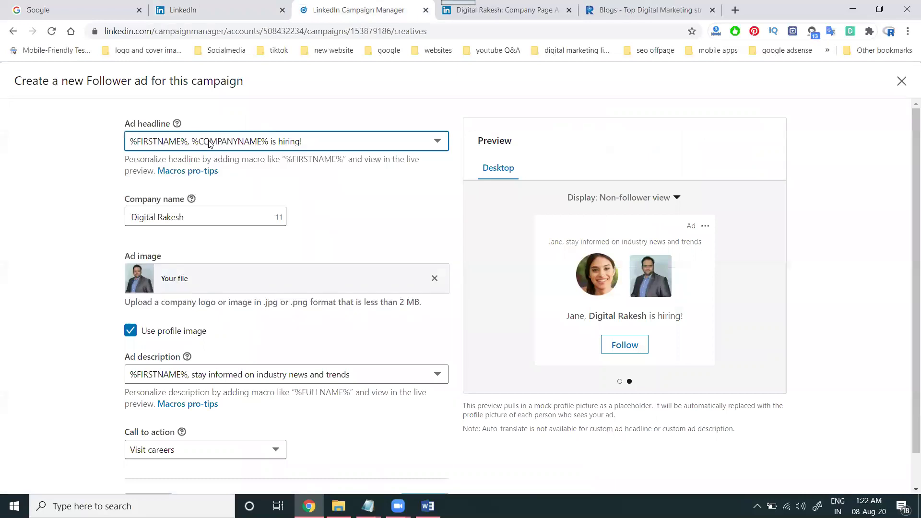
scroll(40, 229, "down", 1)
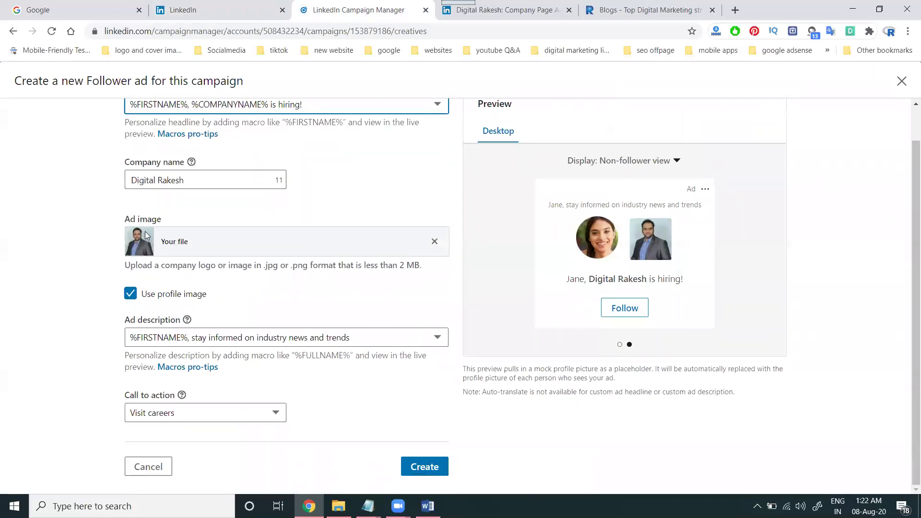
left_click(159, 415)
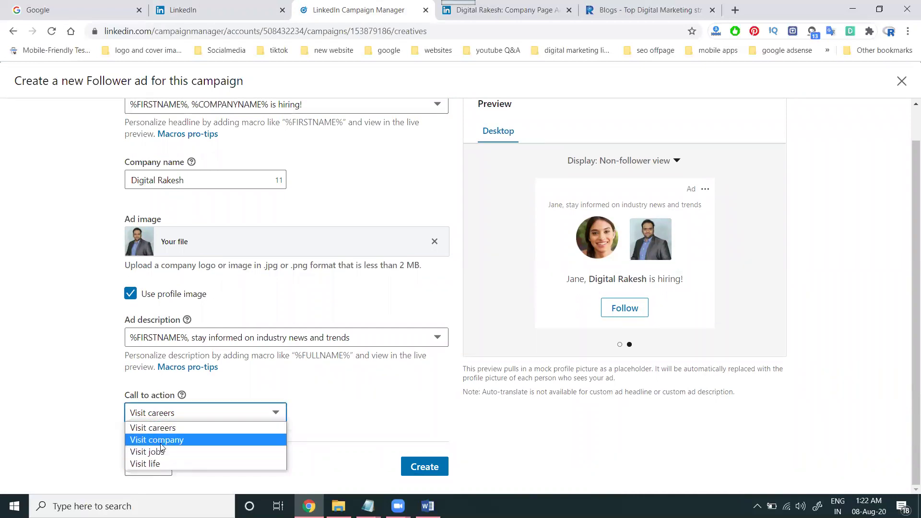
left_click(160, 440)
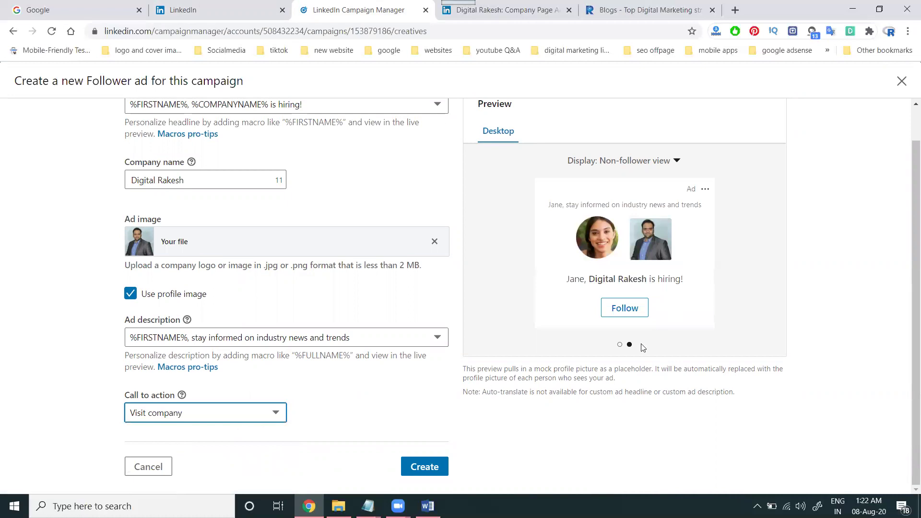
left_click(619, 346)
left_click(619, 345)
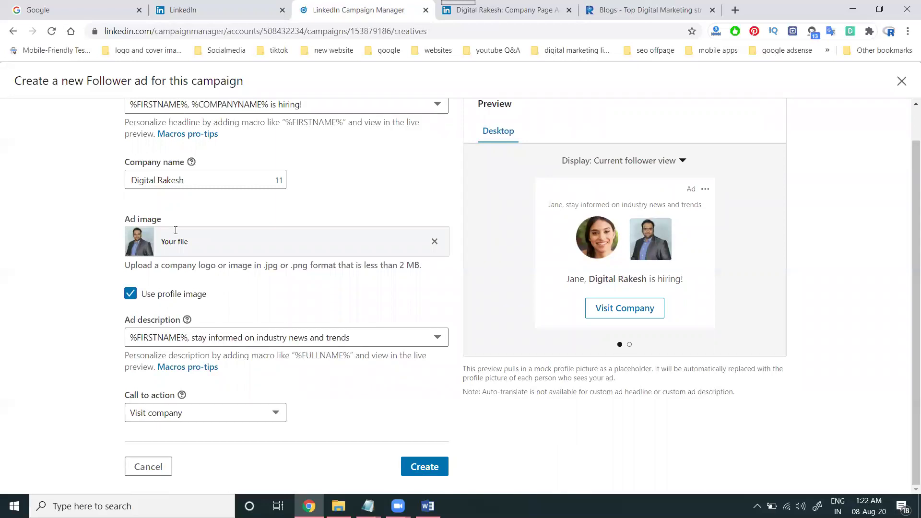
Step: Try the ad headlines "%FIRSTNAME%, currently recruiting in your sector!" and "%FIRSTNAME%, explore relevant opportunities with %COMPANYNAME%"
left_click(197, 109)
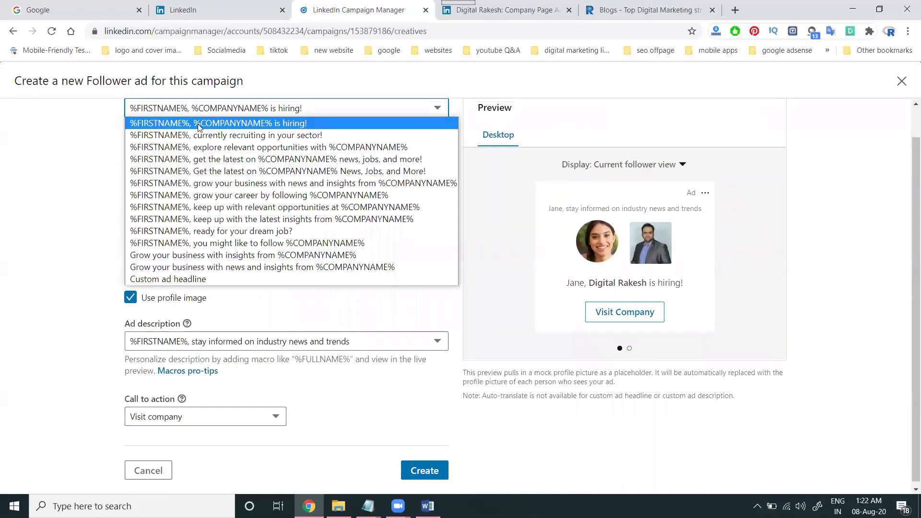
left_click(239, 139)
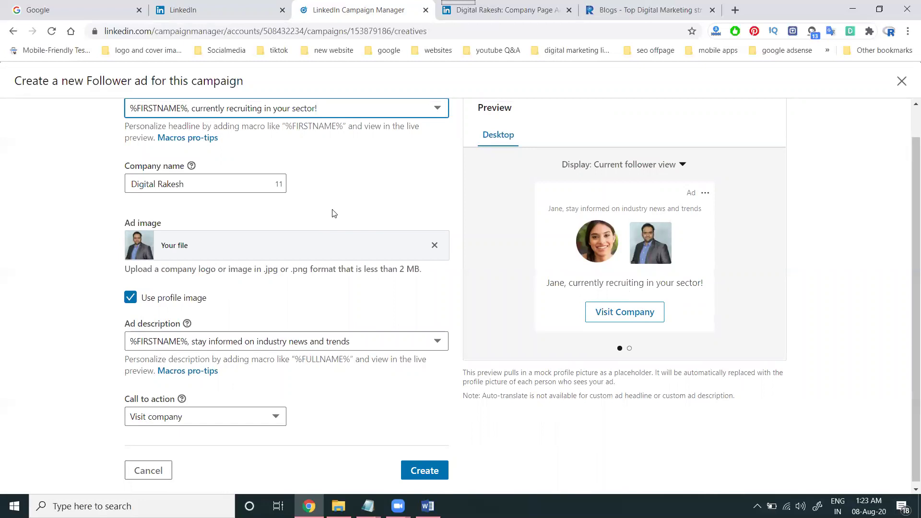
left_click(220, 112)
left_click(217, 146)
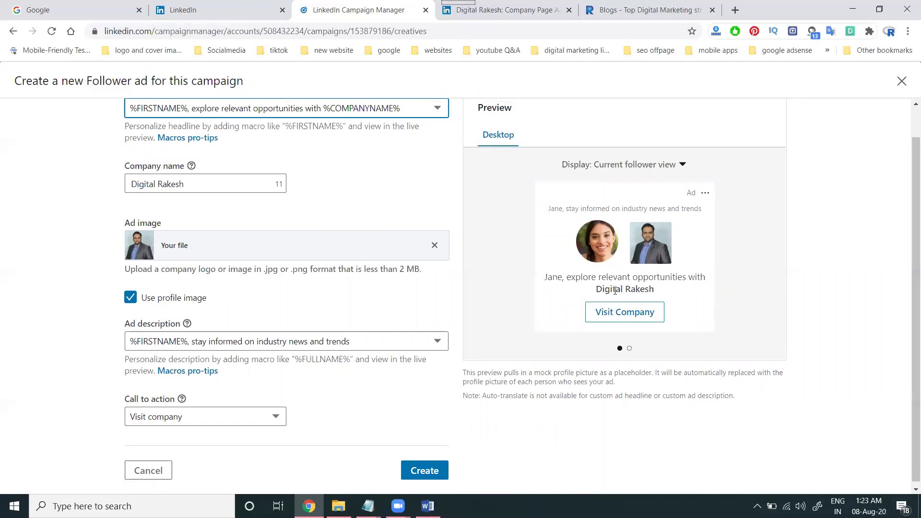
Step: Set the ad headline to "%FIRSTNAME%, you might like to follow %COMPANYNAME%" and preview the non-follower view
left_click(205, 113)
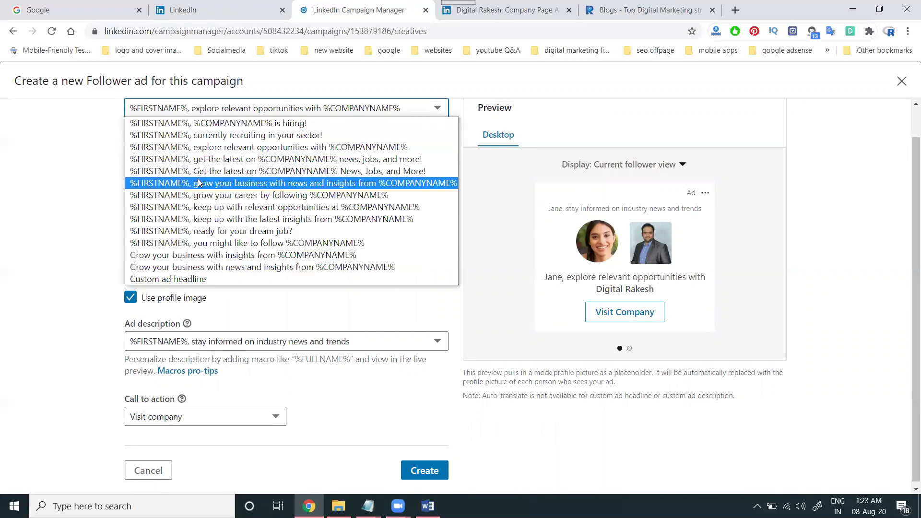
left_click(214, 243)
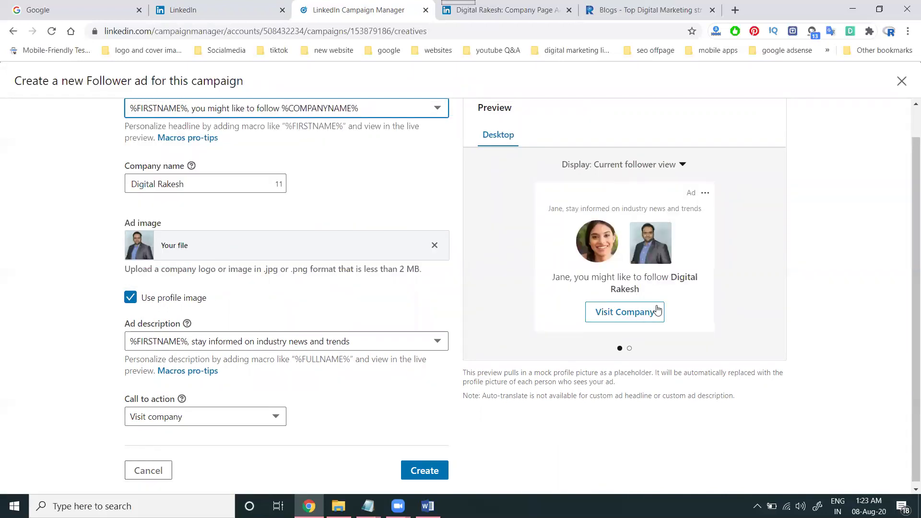
left_click(629, 350)
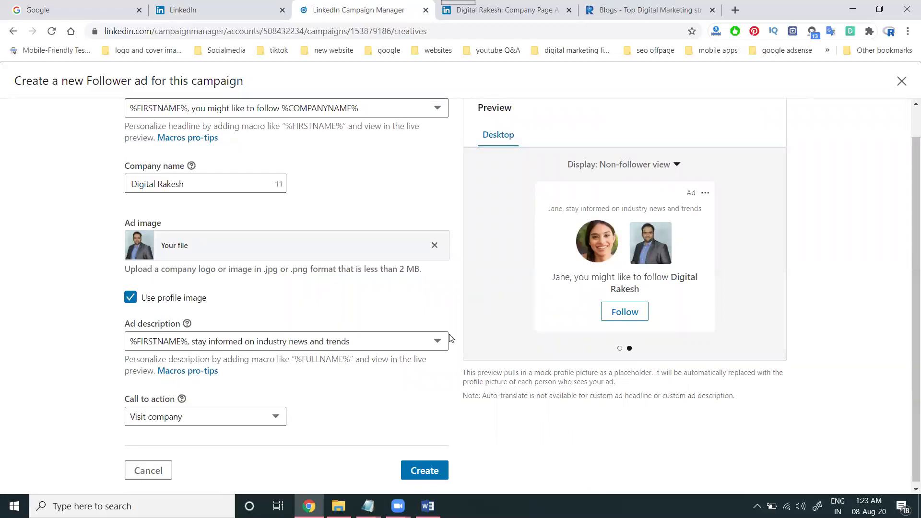
Step: Look through the ad description options and compare both ad previews with and without the member's profile image
left_click(308, 343)
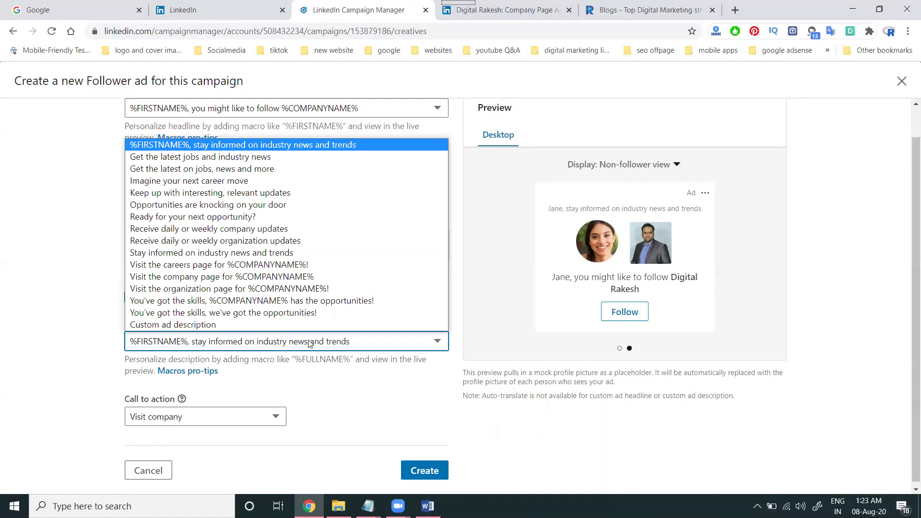
left_click(41, 320)
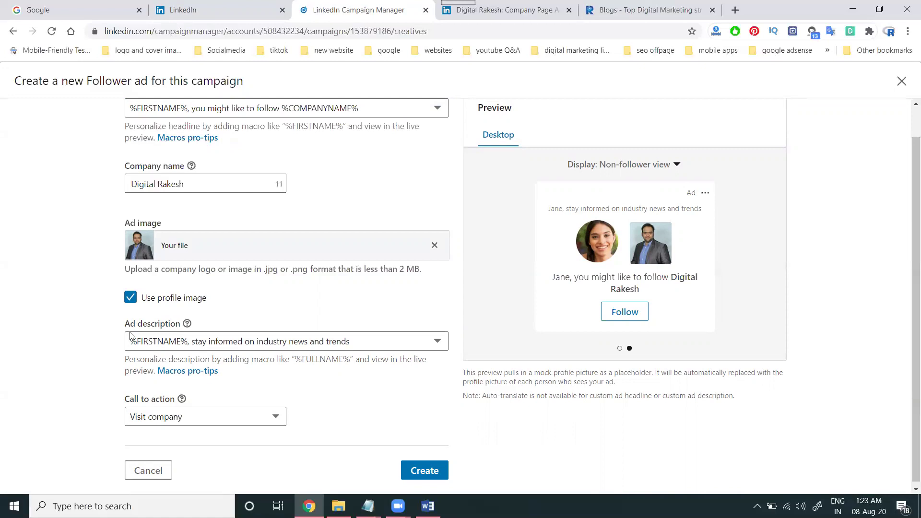
left_click(131, 298)
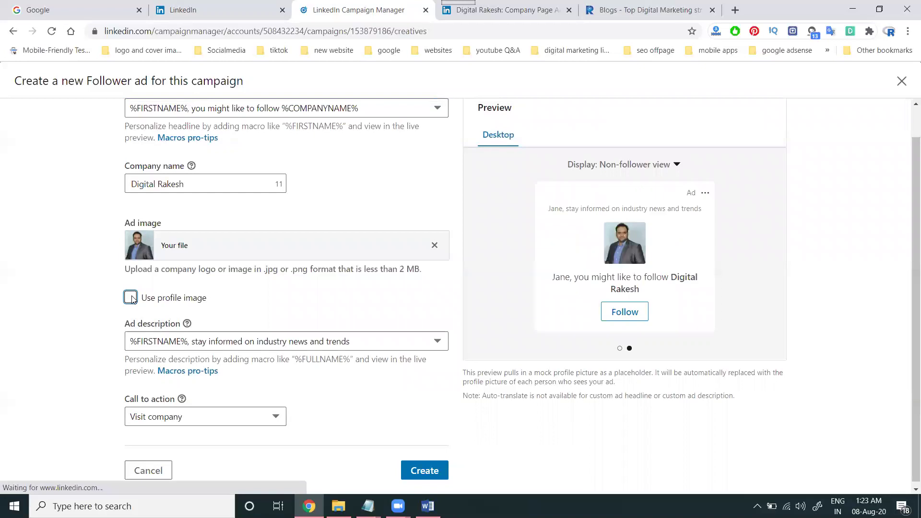
left_click(131, 298)
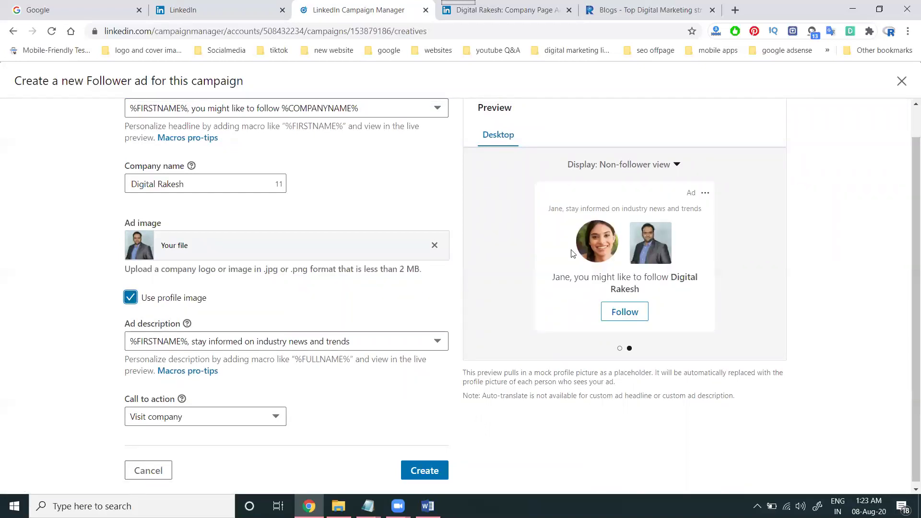
left_click(131, 298)
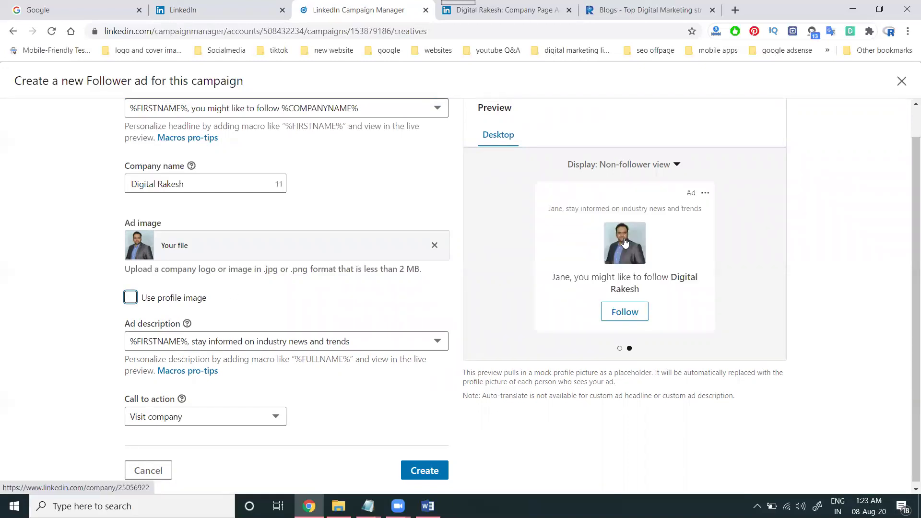
left_click(619, 350)
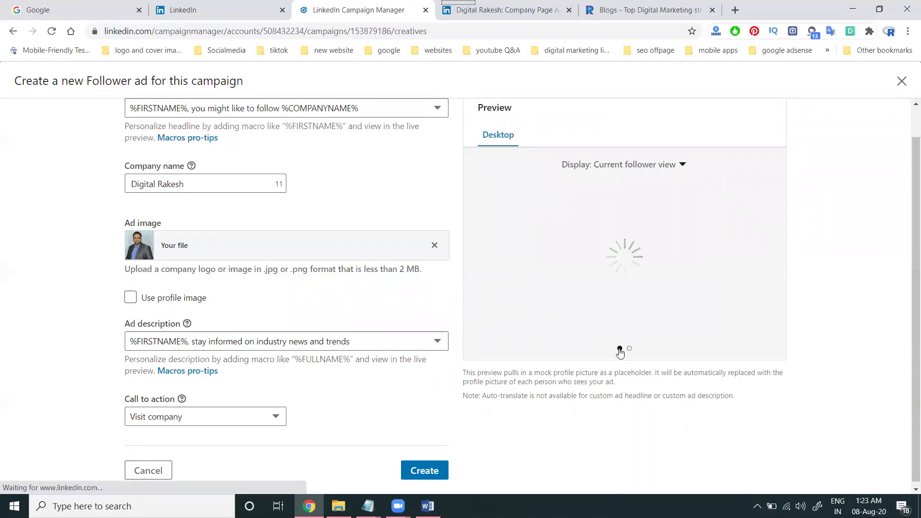
left_click(131, 298)
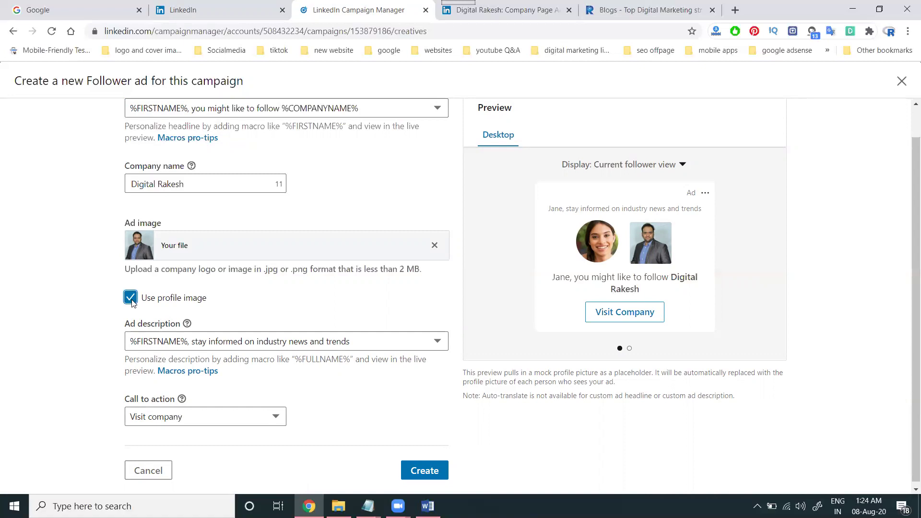
Step: Glance at the Digital Rakesh company page, then create the Follower ad with its current settings
left_click(483, 6)
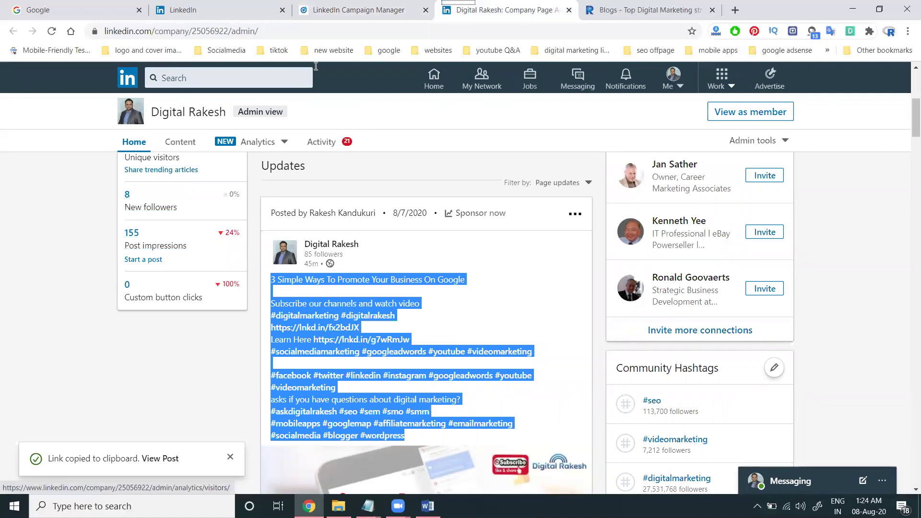
left_click(347, 15)
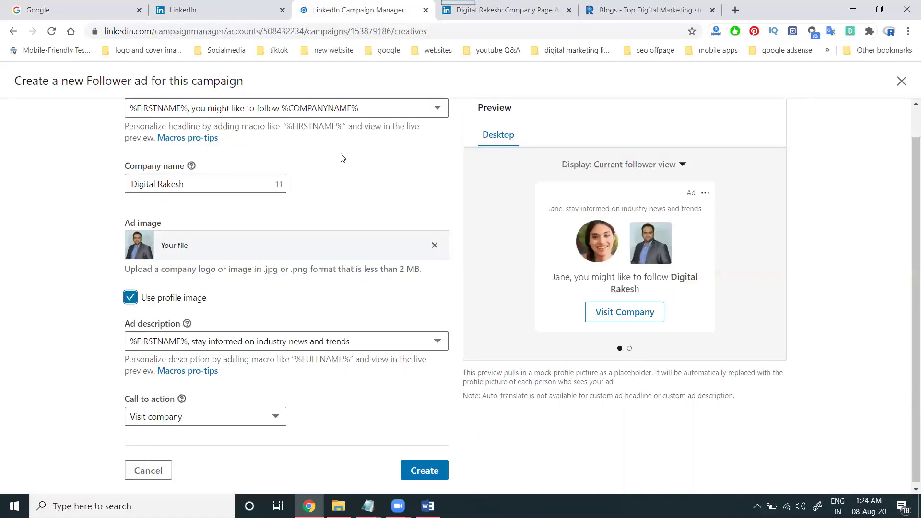
scroll(339, 242, "down", 1)
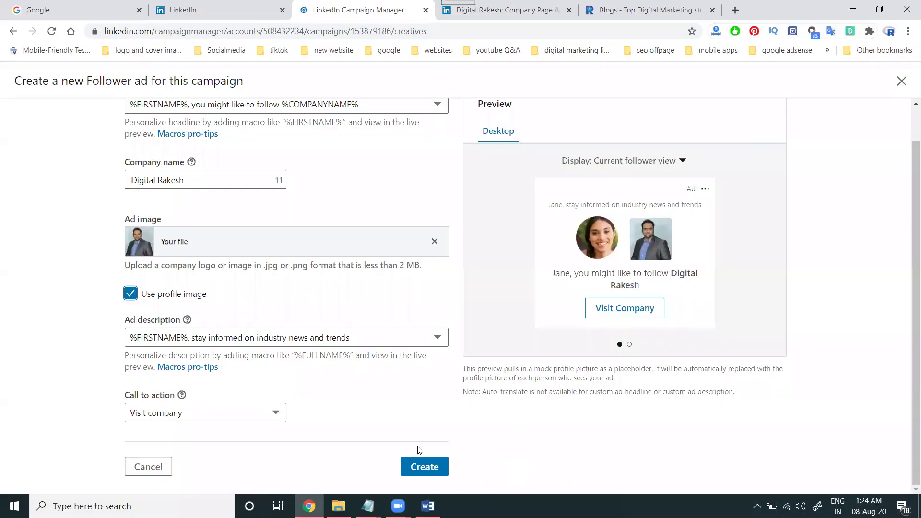
left_click(421, 464)
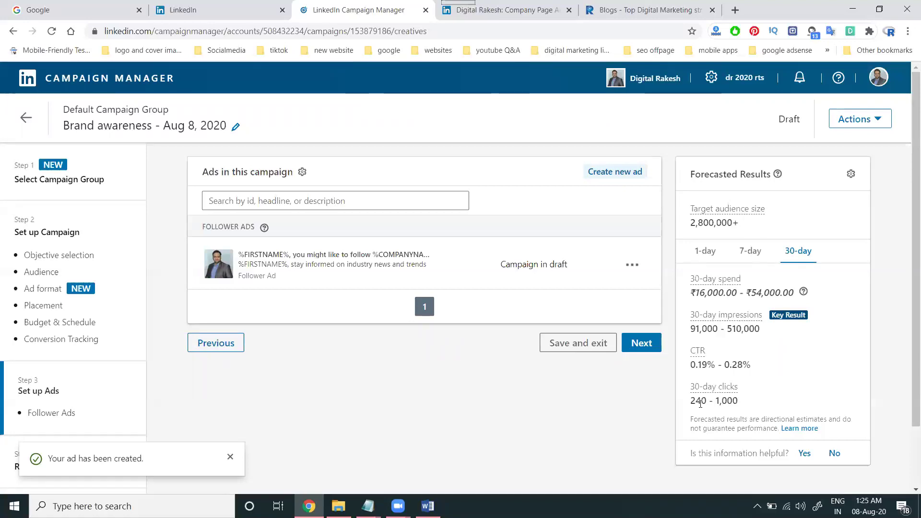
Step: Review the Brand awareness campaign's settings and launch it, ending on the Digital Rakesh company admin page
left_click(642, 343)
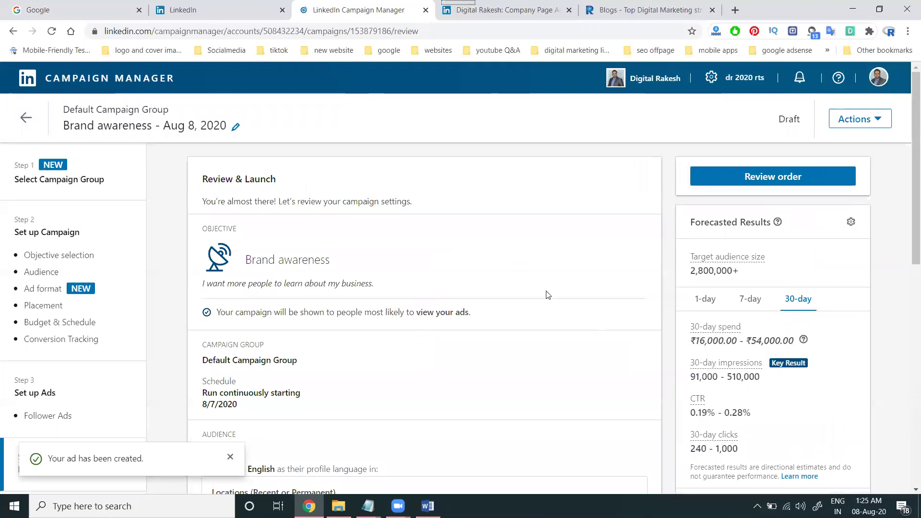
scroll(547, 295, "down", 10)
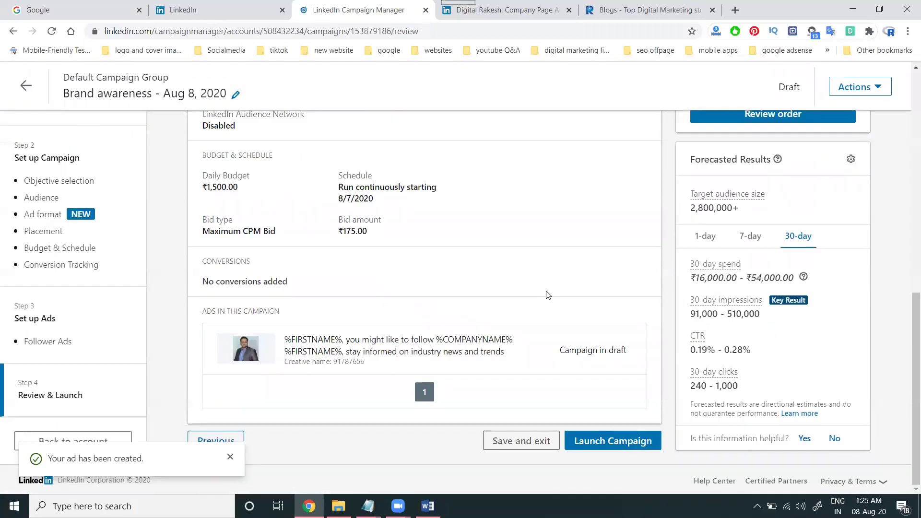
scroll(548, 294, "up", 4)
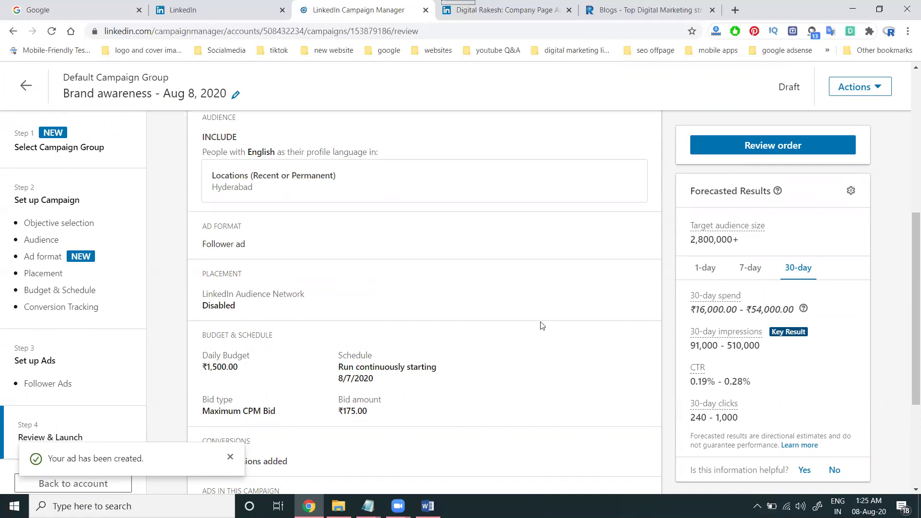
scroll(542, 326, "down", 1)
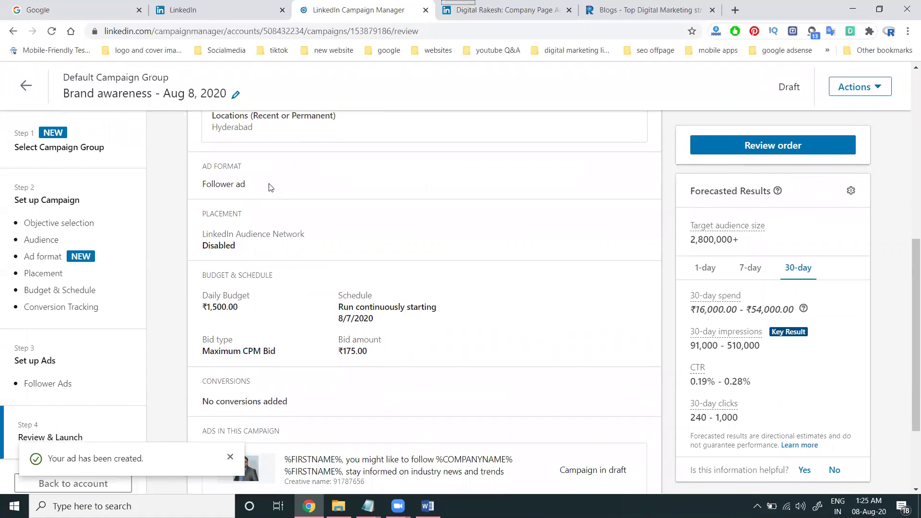
scroll(398, 293, "down", 2)
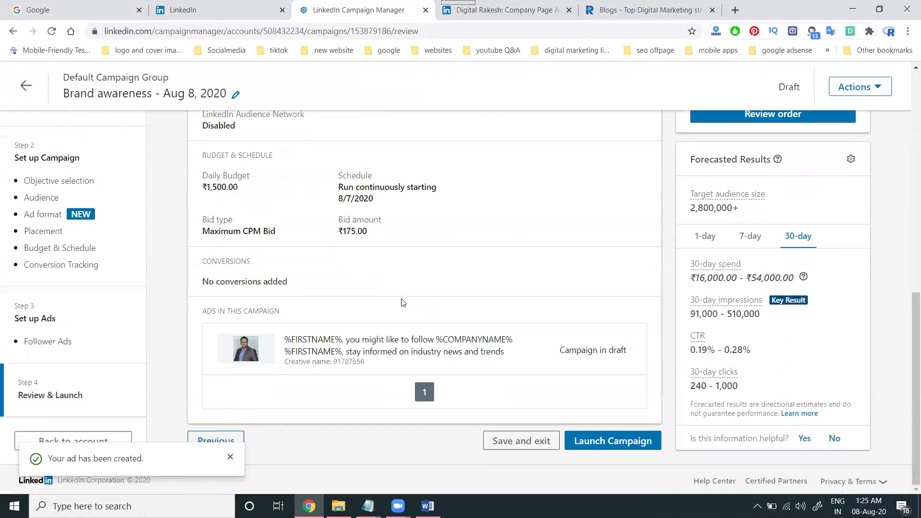
left_click(589, 440)
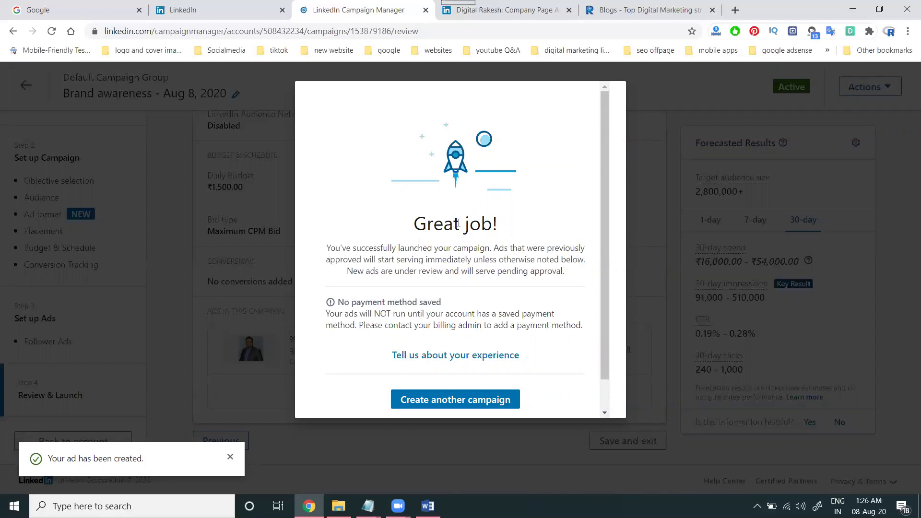
left_click(509, 9)
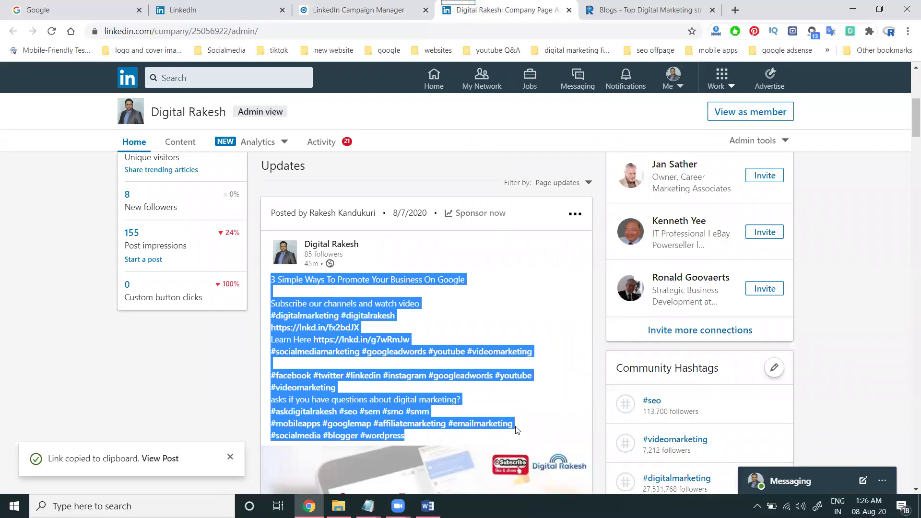